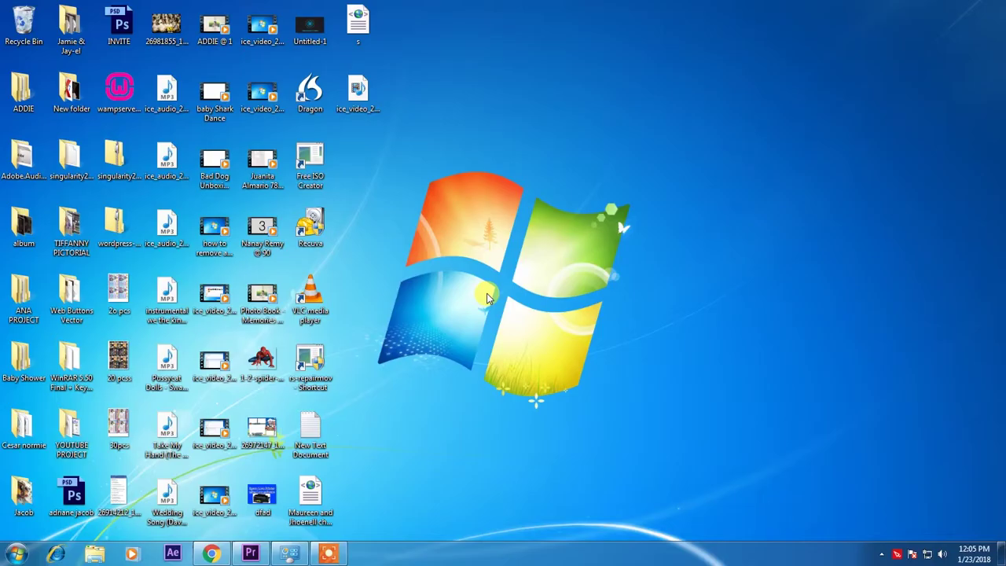
right_click(686, 122)
left_click(689, 155)
right_click(638, 216)
left_click(666, 238)
right_click(640, 214)
left_click(666, 238)
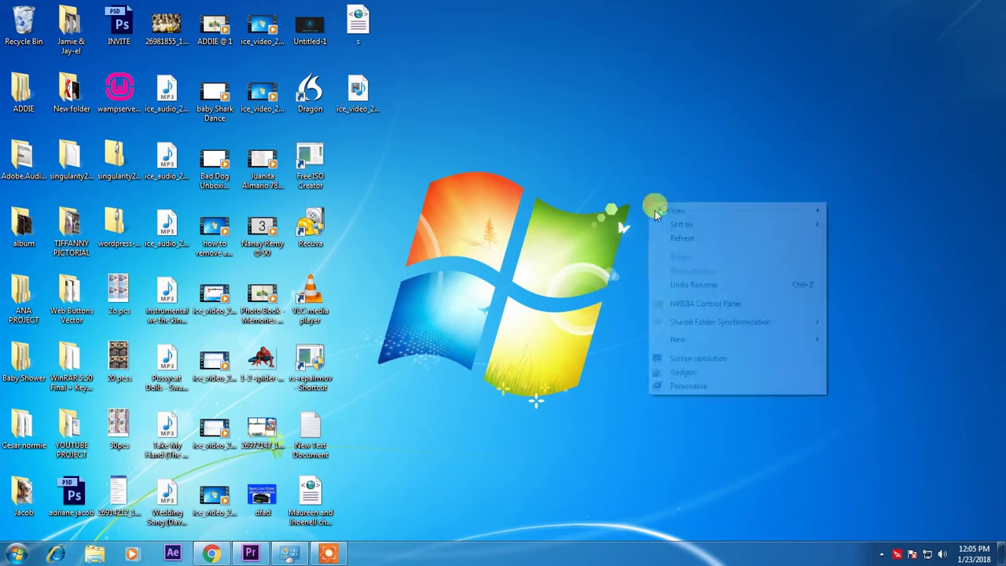
left_click(674, 241)
right_click(649, 209)
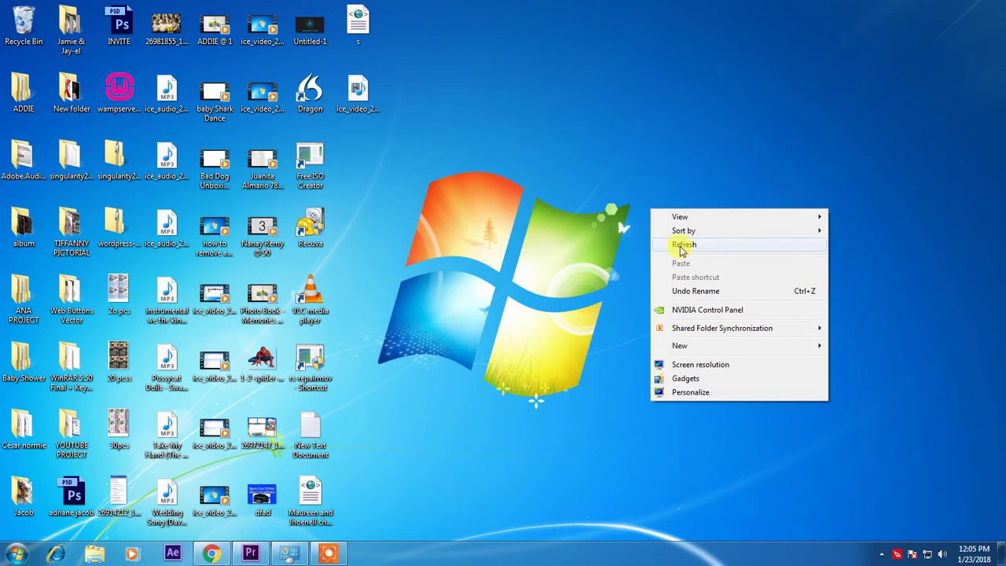
left_click(680, 245)
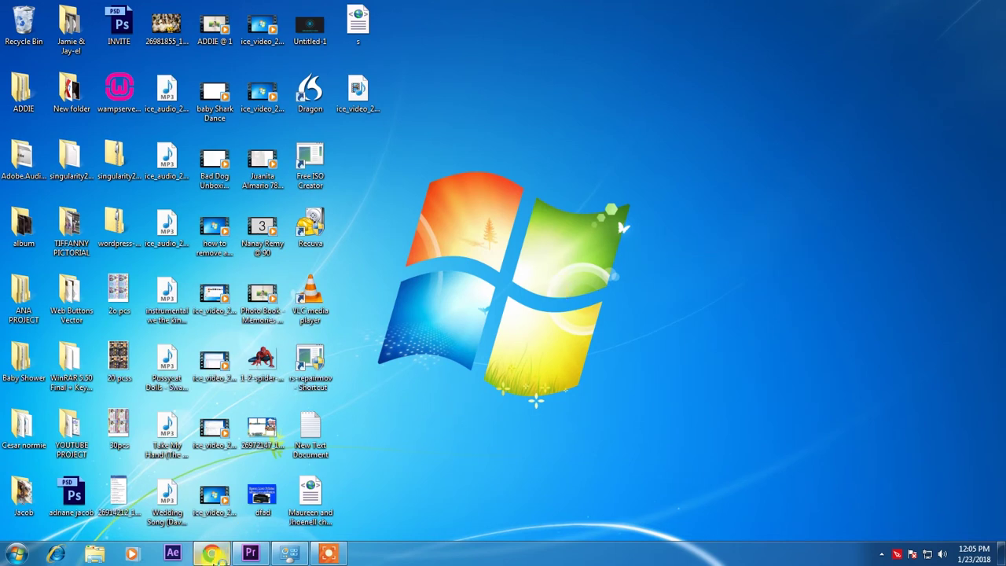
Switch to Premiere Pro, scrub and play the opening of the "How to disappear icon in desktop" sequence, and return to the desktop.
mouse_move(214, 556)
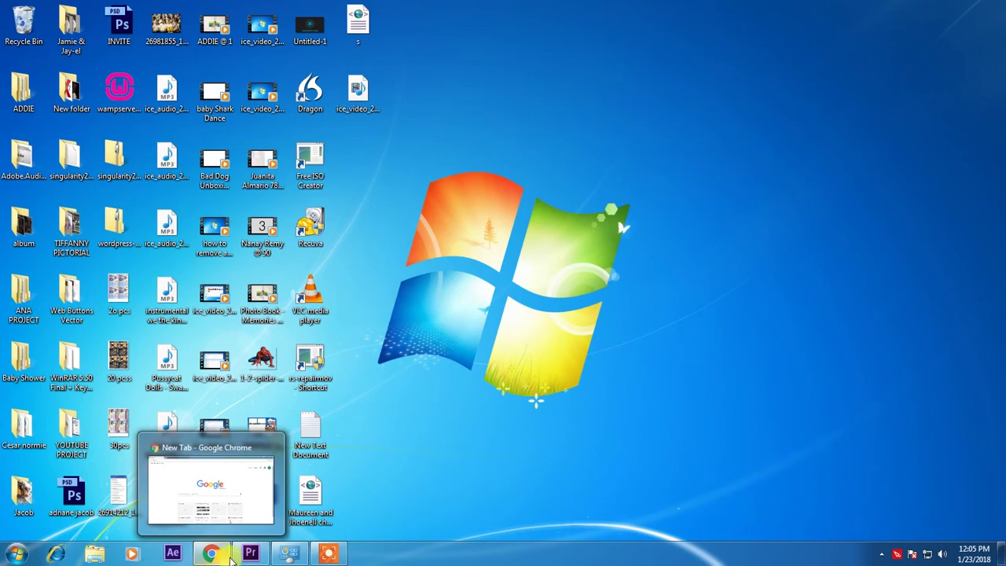
left_click(251, 553)
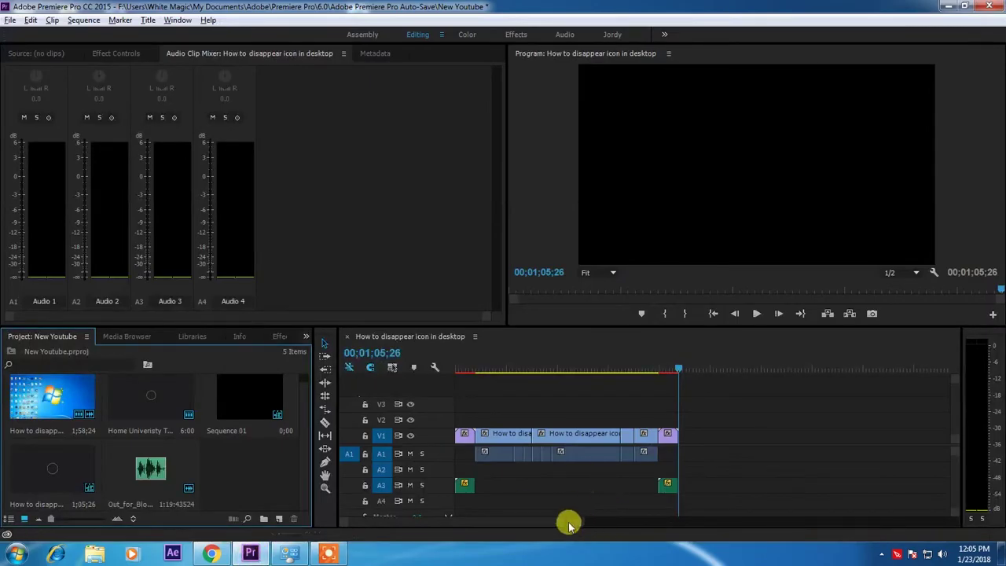
left_click_drag(678, 367, 464, 384)
key("space")
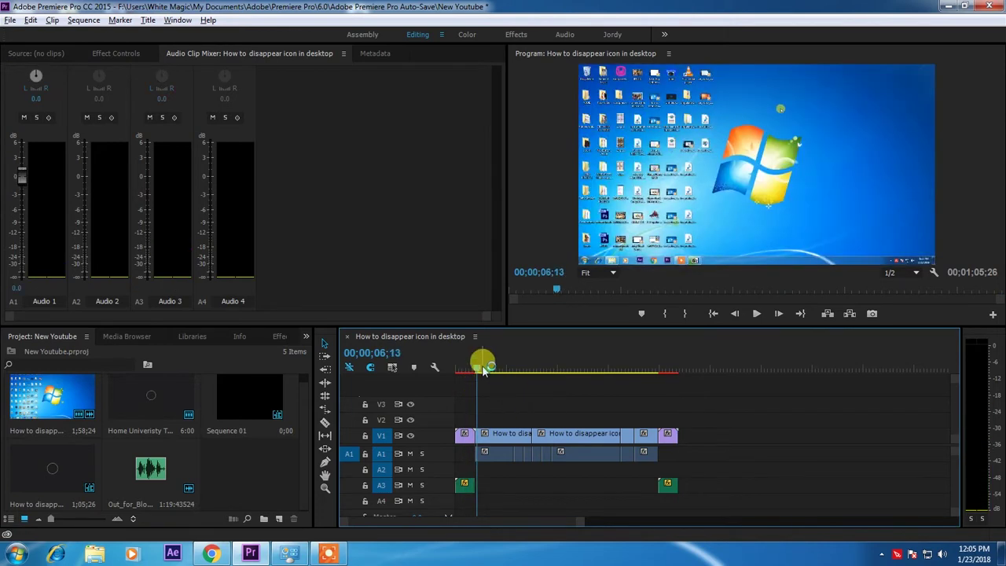
left_click_drag(478, 366, 504, 365)
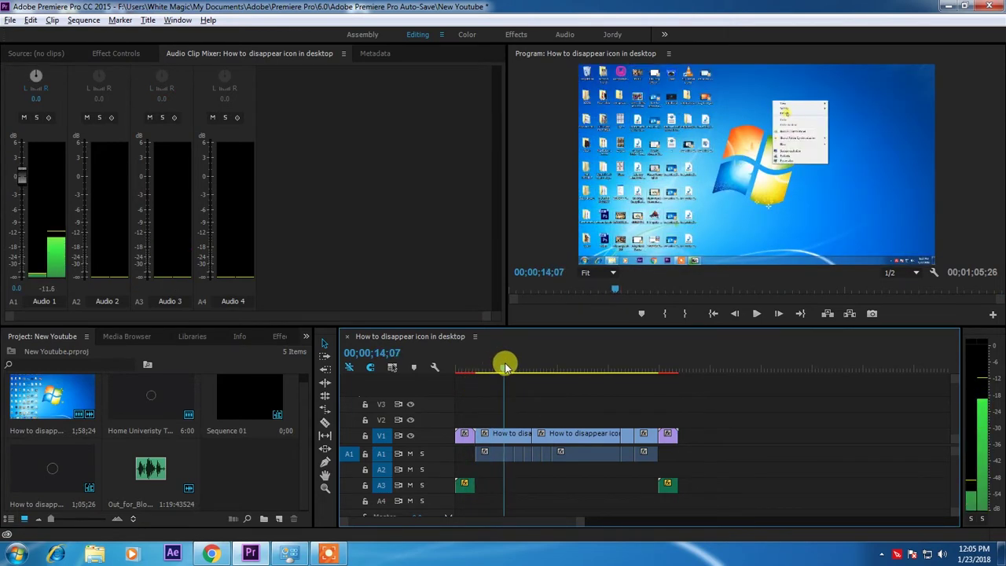
left_click(947, 6)
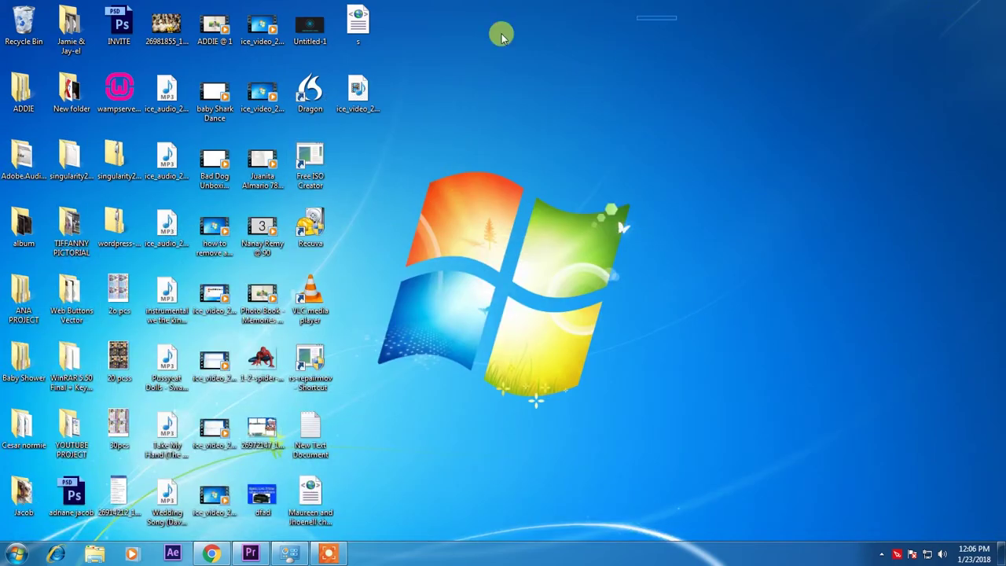
Hide all the desktop icons by turning off Show desktop icons.
left_click_drag(677, 15, 9, 530)
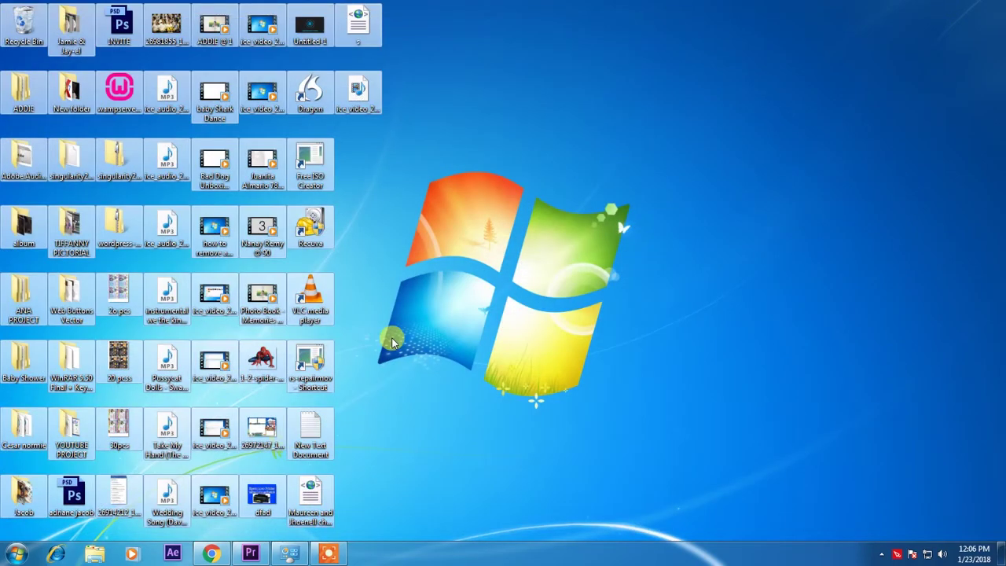
right_click(663, 189)
mouse_move(739, 202)
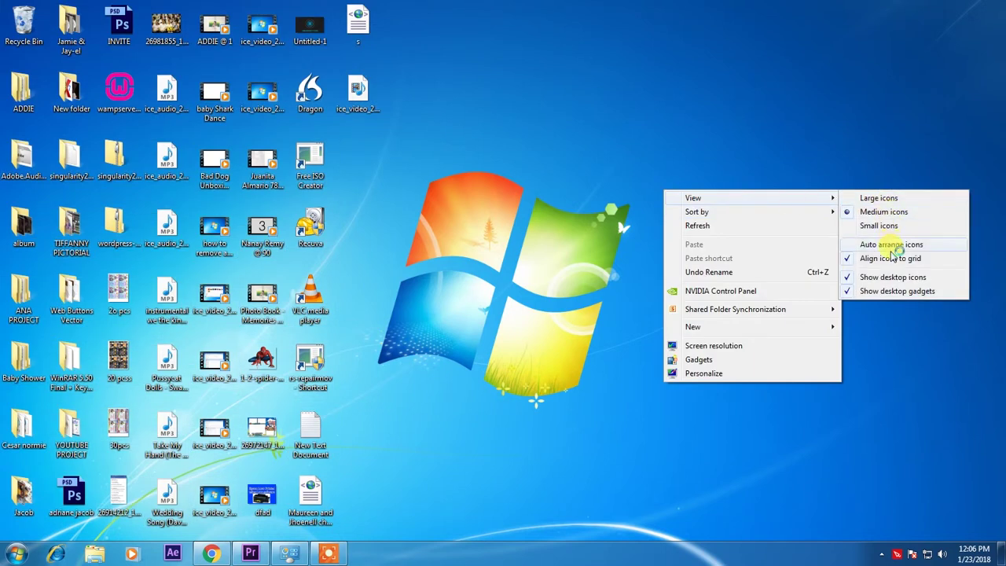
left_click(849, 277)
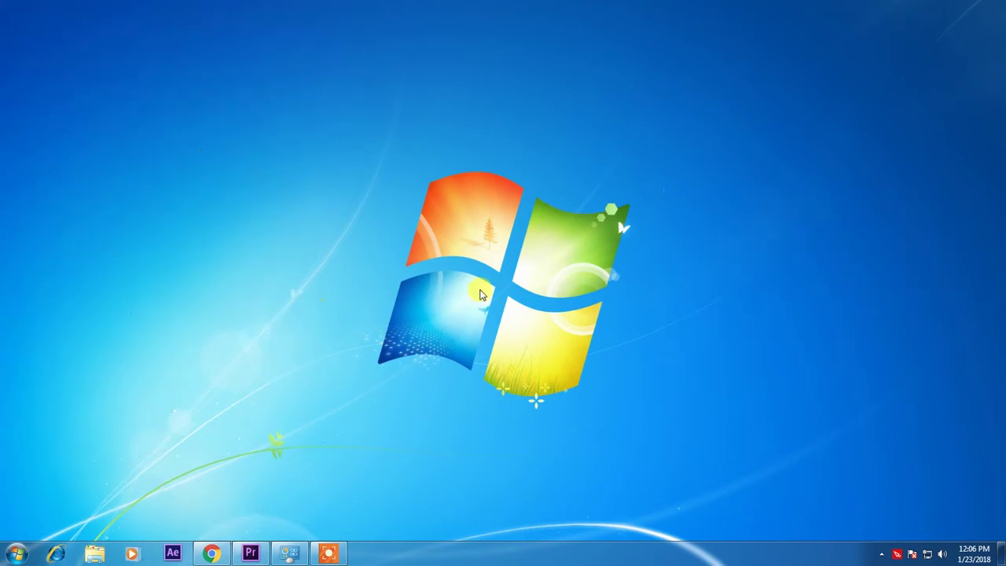
Switch back to Premiere Pro and move the playhead back to the beginning of the first desktop recording clip.
left_click(250, 553)
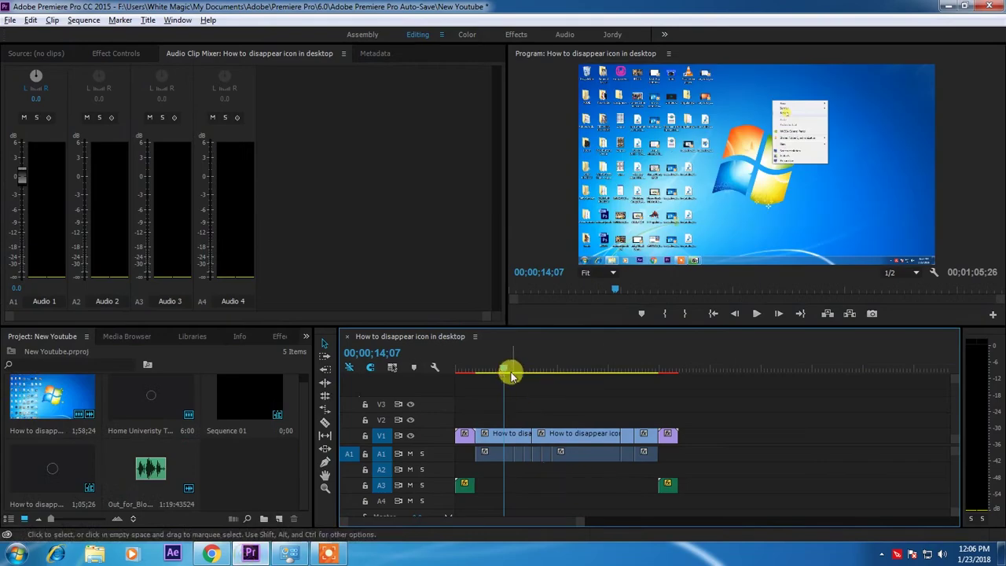
left_click(475, 368)
left_click(474, 367)
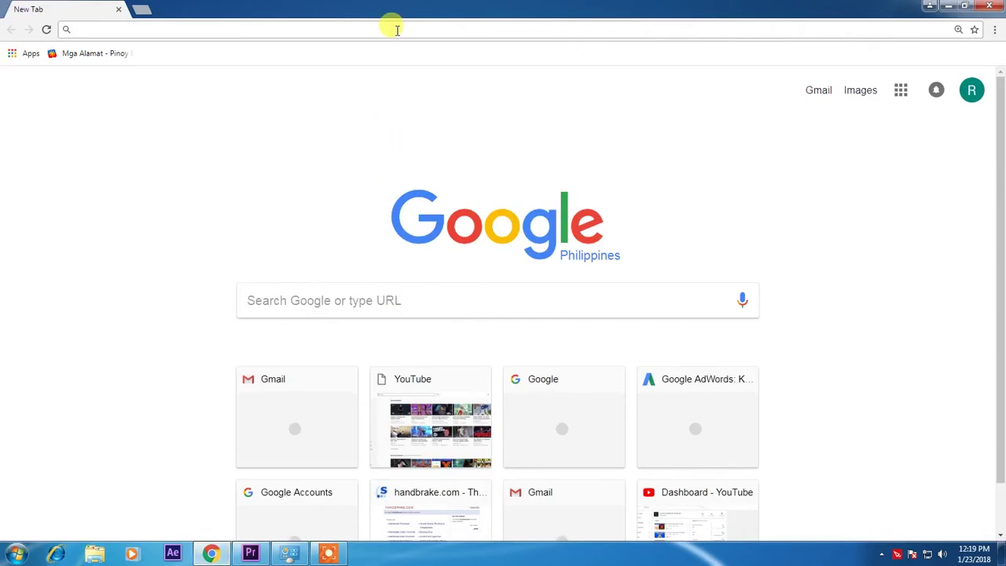
Go to youtube.com in Chrome and look through the Free music tracks of the Creator Studio Audio Library.
type("youtube.com")
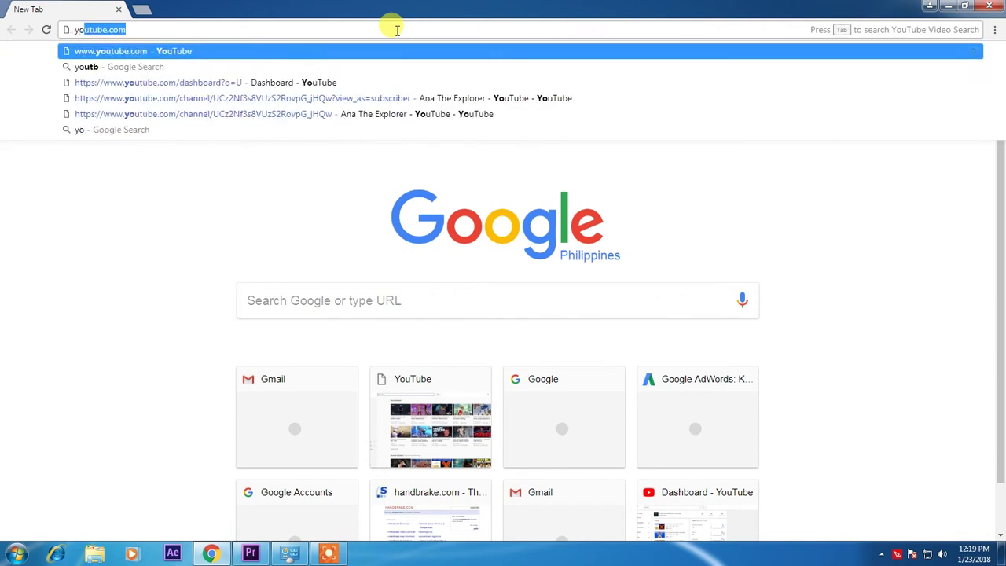
key("Return")
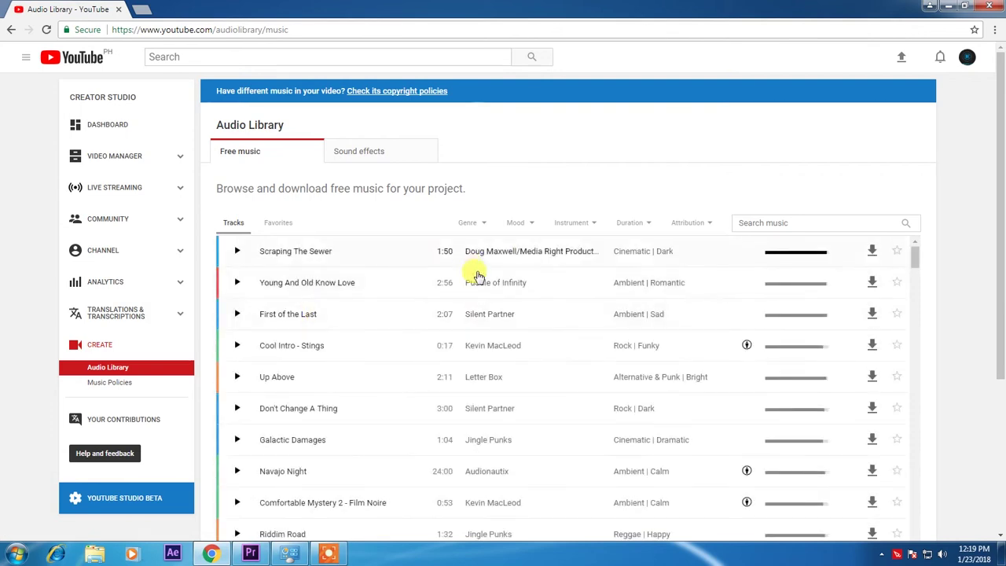
scroll(467, 278, "down", 3)
scroll(467, 282, "down", 10)
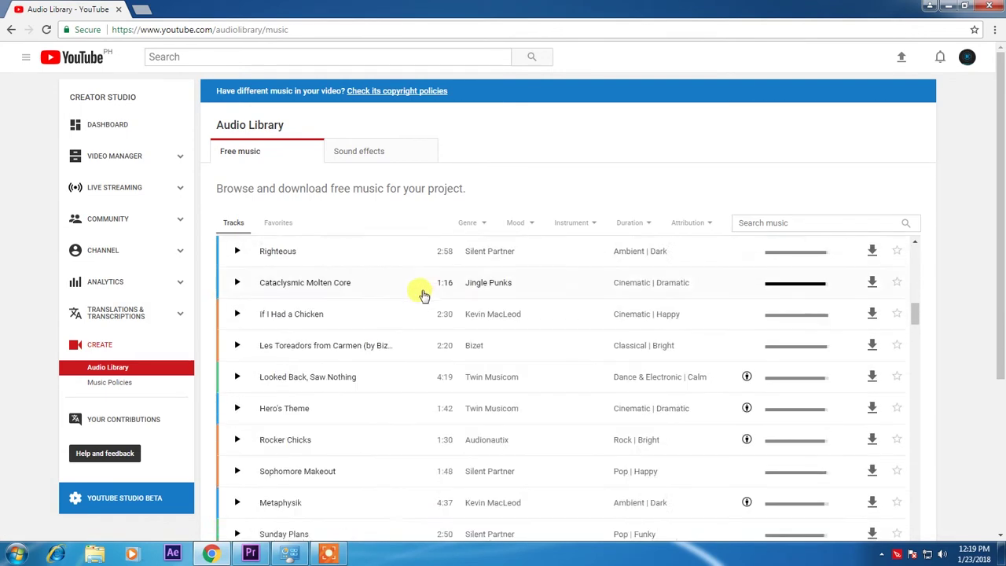
scroll(420, 292, "up", 10)
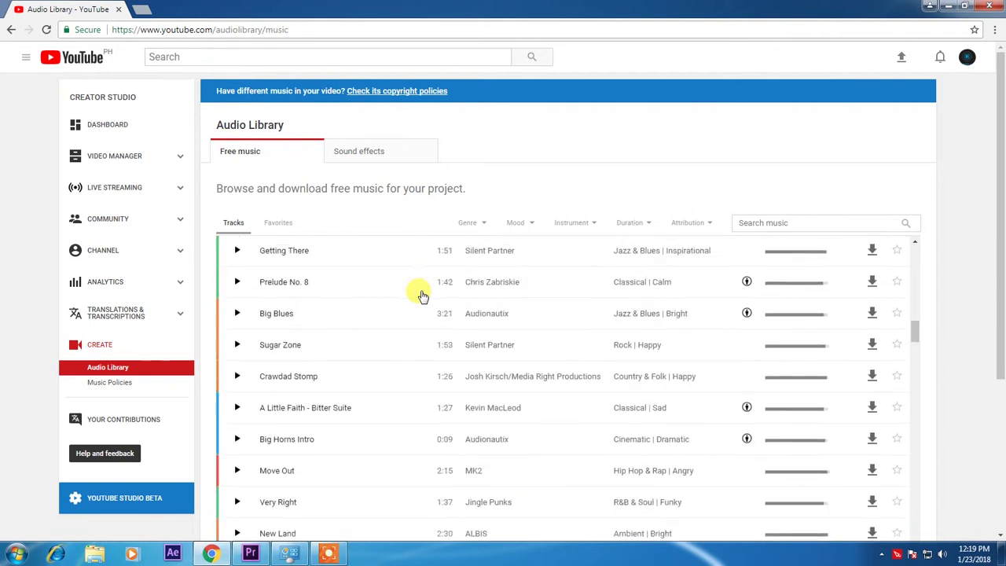
scroll(373, 265, "up", 3)
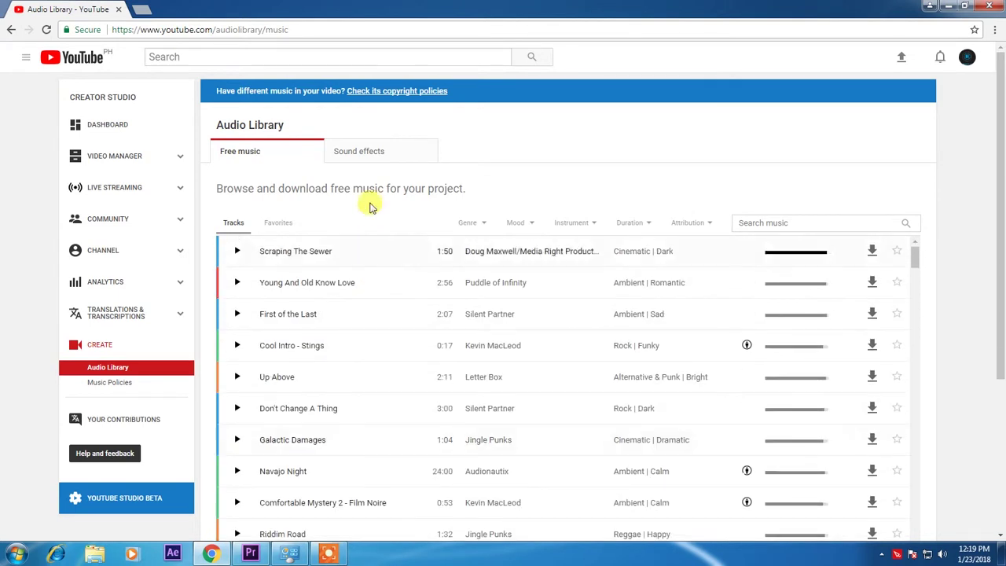
Switch the Audio Library to Sound effects and look through the list of available sounds.
left_click(375, 152)
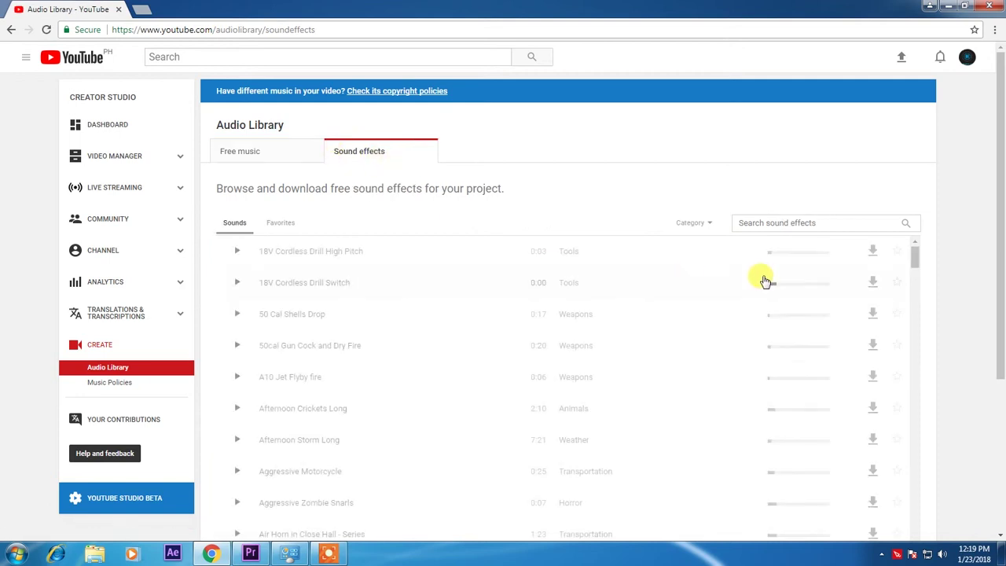
scroll(763, 278, "down", 2)
scroll(332, 314, "down", 2)
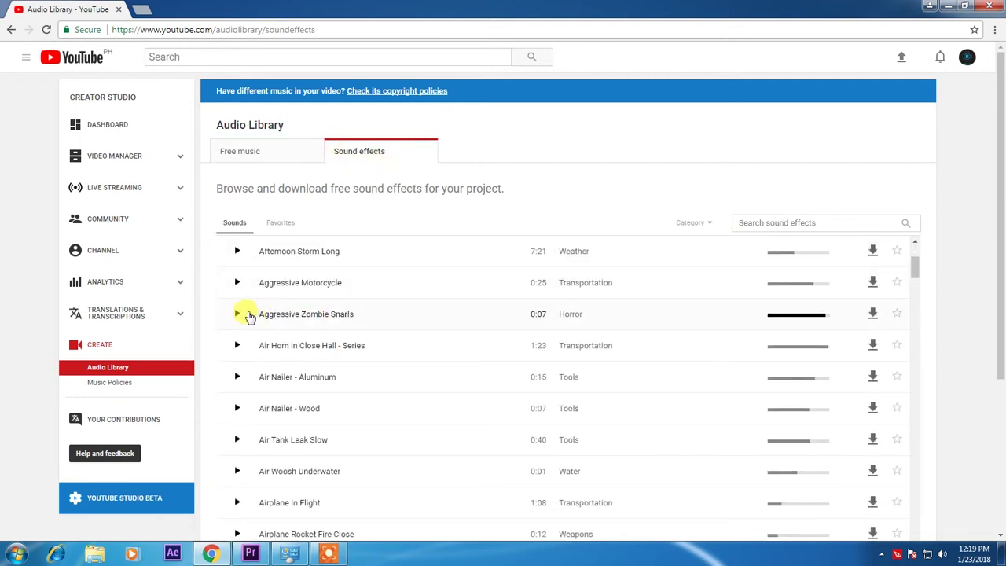
scroll(261, 326, "down", 4)
scroll(263, 326, "down", 20)
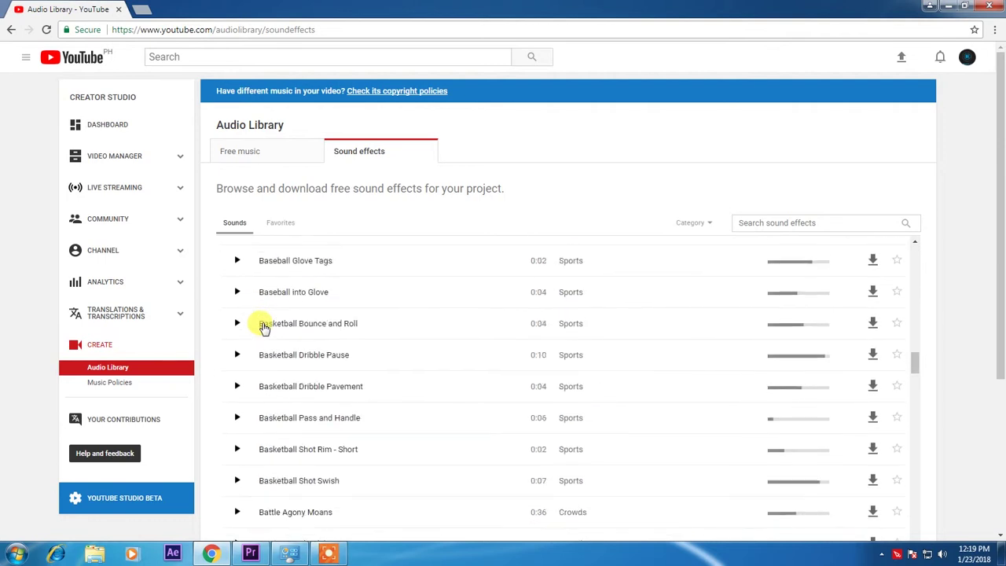
scroll(267, 330, "down", 20)
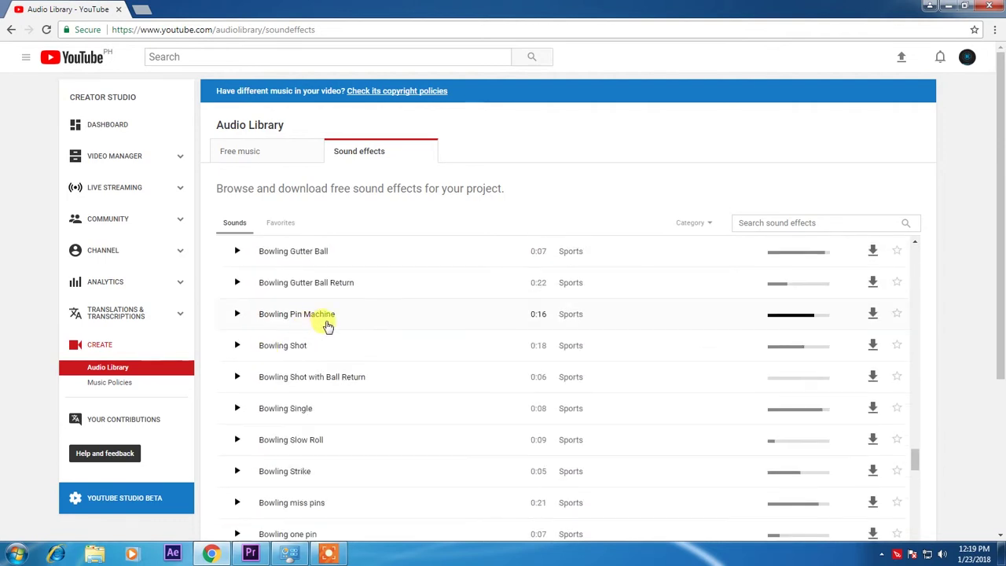
scroll(380, 323, "down", 5)
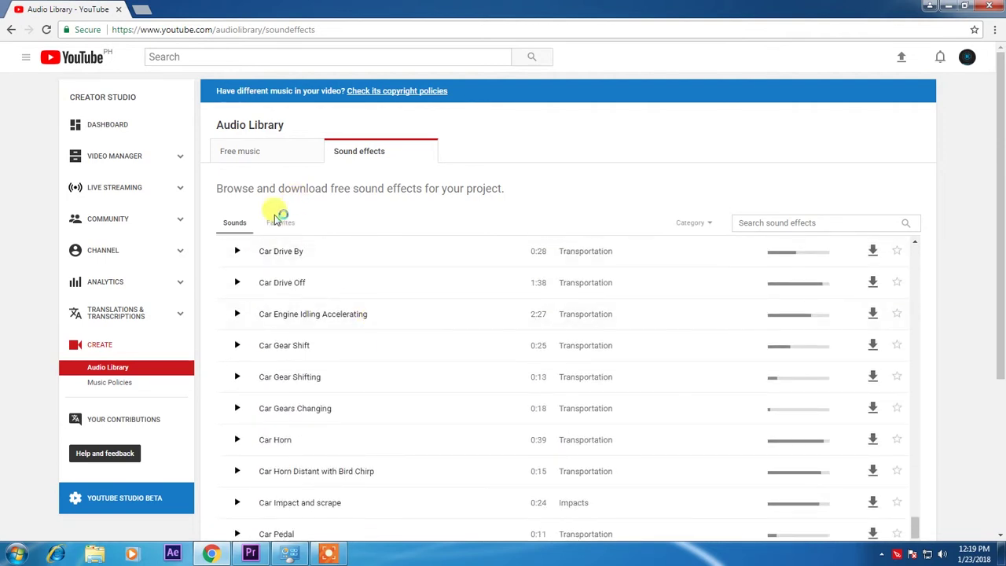
Return to Free music, play the track "Cool Intro - Stings" and select its full attribution text, including the source and artist links.
left_click(274, 155)
scroll(516, 337, "down", 1)
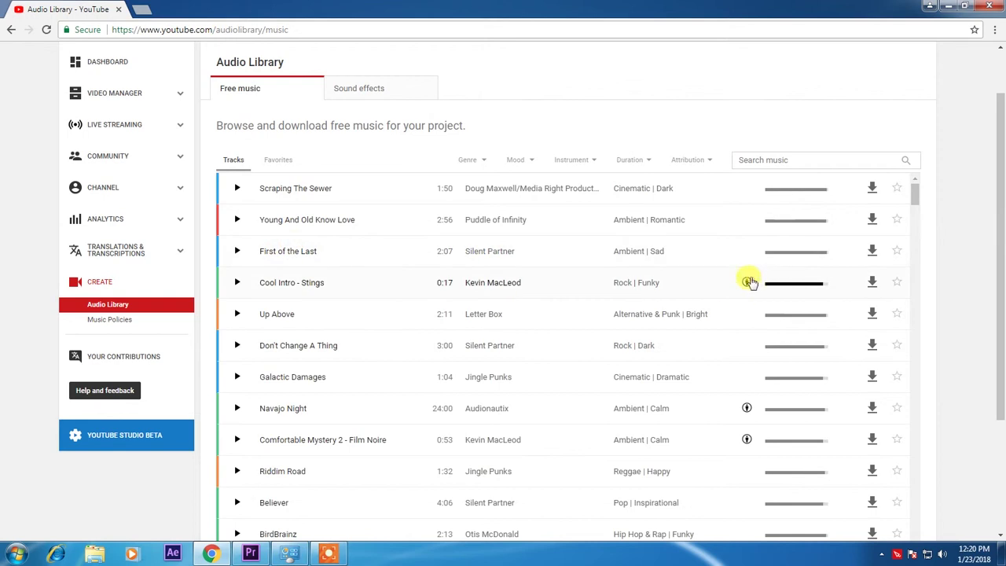
left_click(237, 284)
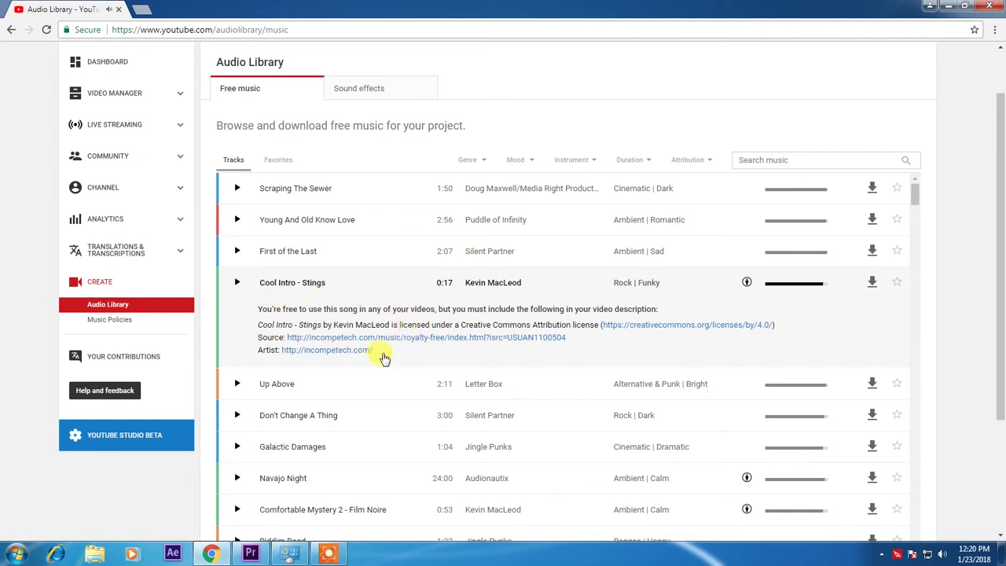
left_click_drag(383, 357, 266, 325)
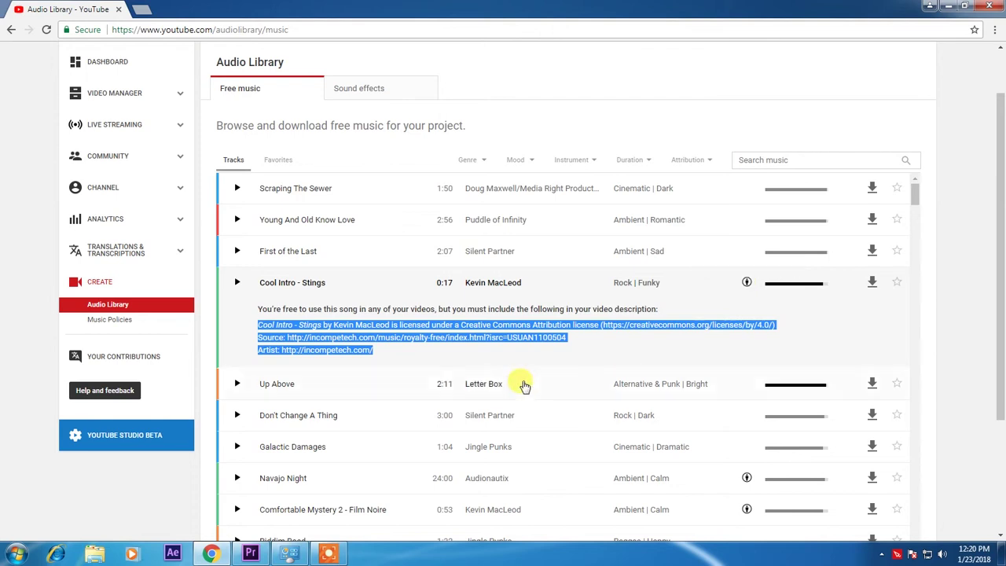
Examine more of the Free music list, checking track titles, genres and which tracks require attribution.
scroll(362, 370, "down", 2)
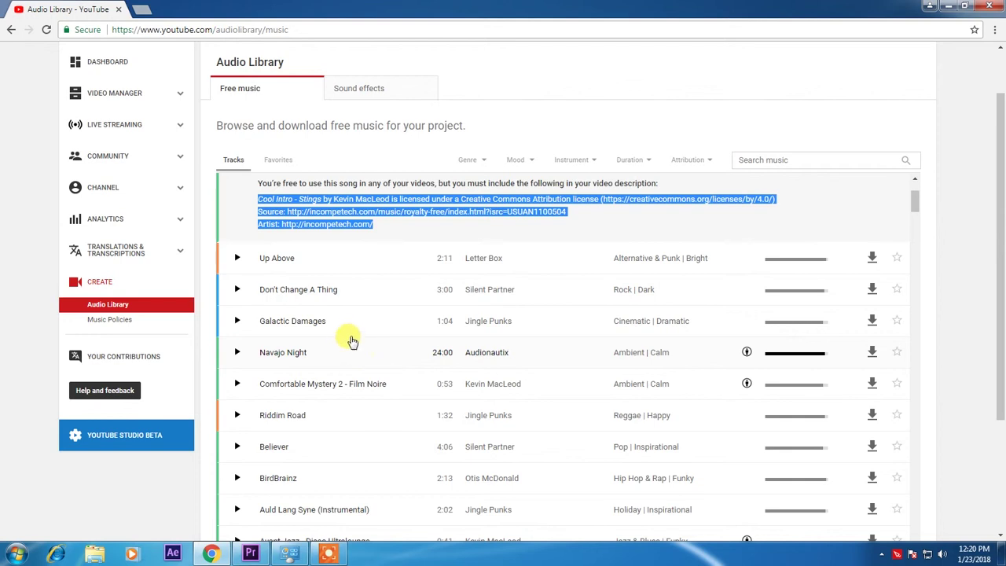
scroll(352, 340, "down", 4)
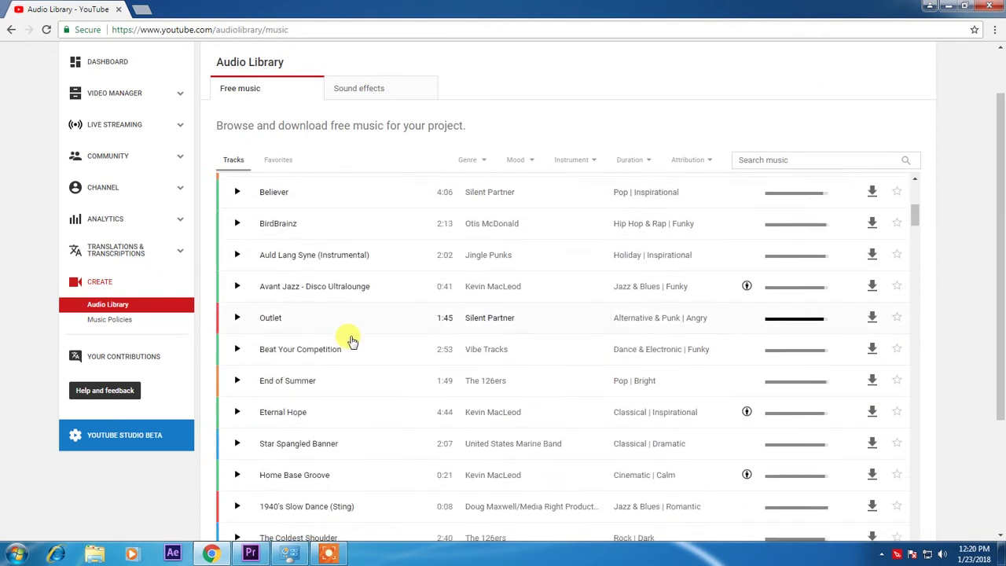
scroll(352, 340, "down", 2)
scroll(352, 341, "down", 1)
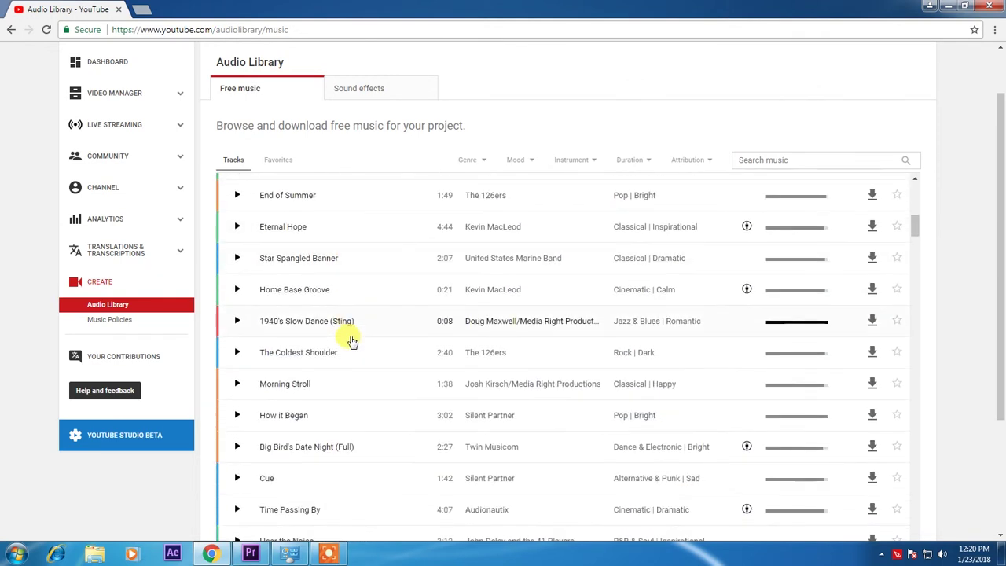
scroll(352, 340, "down", 2)
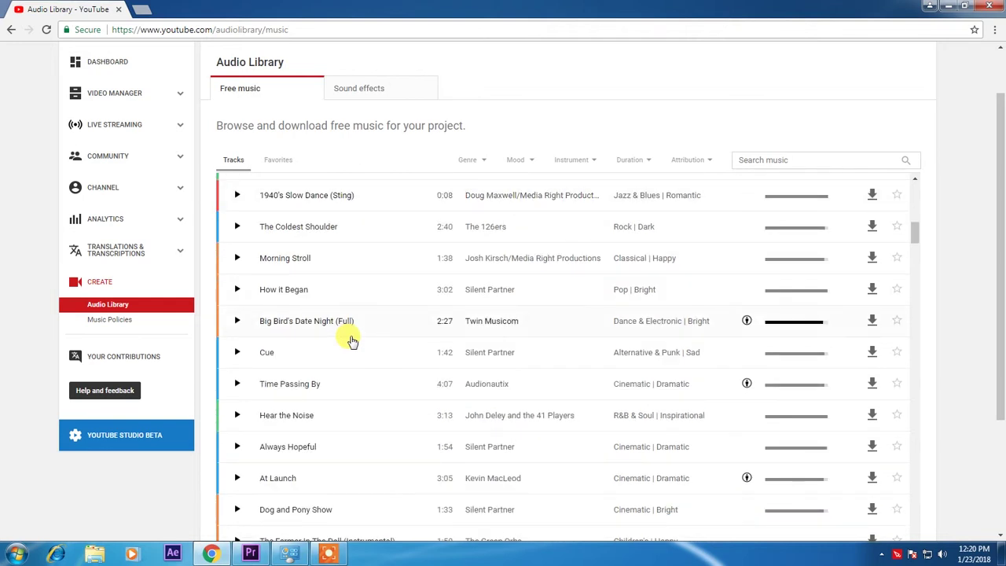
scroll(352, 340, "down", 2)
scroll(352, 340, "down", 3)
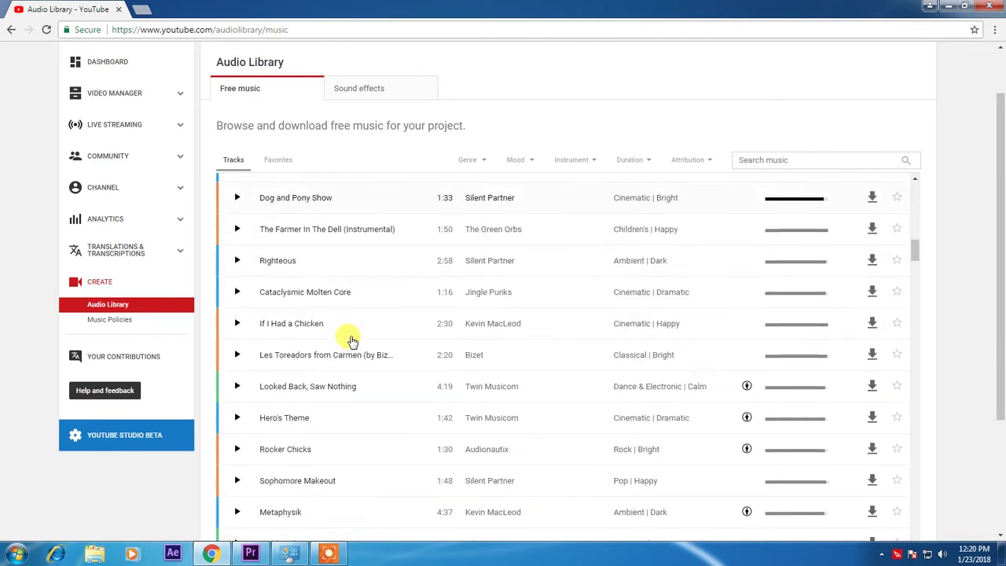
scroll(349, 340, "down", 5)
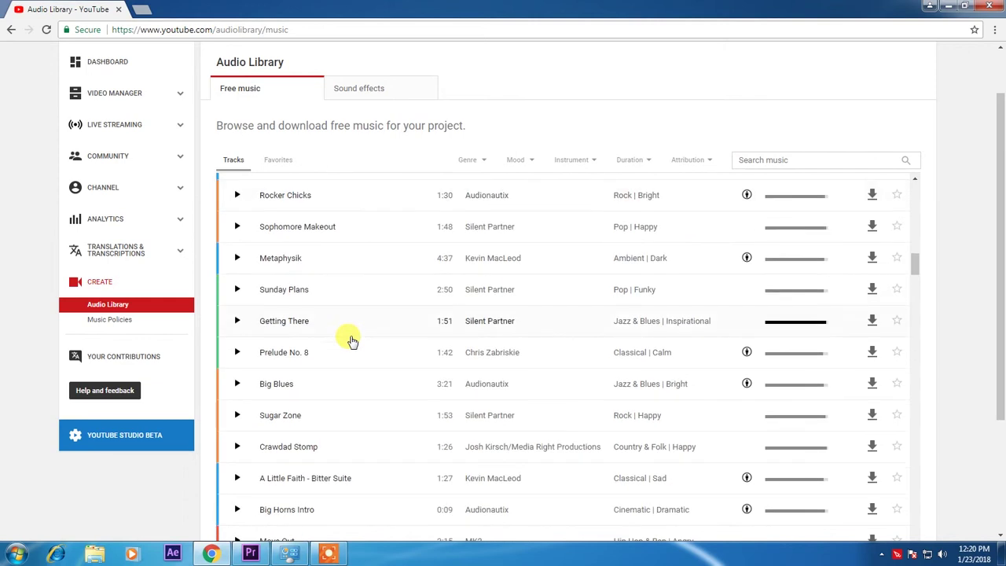
Search the free music for "bark" and play the track titled Bark.
type("b")
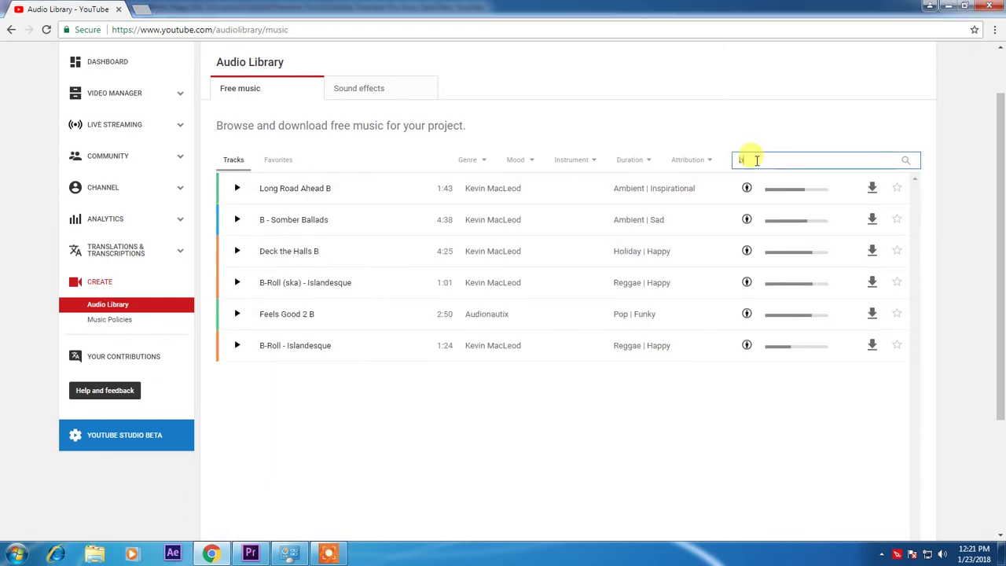
type("ark")
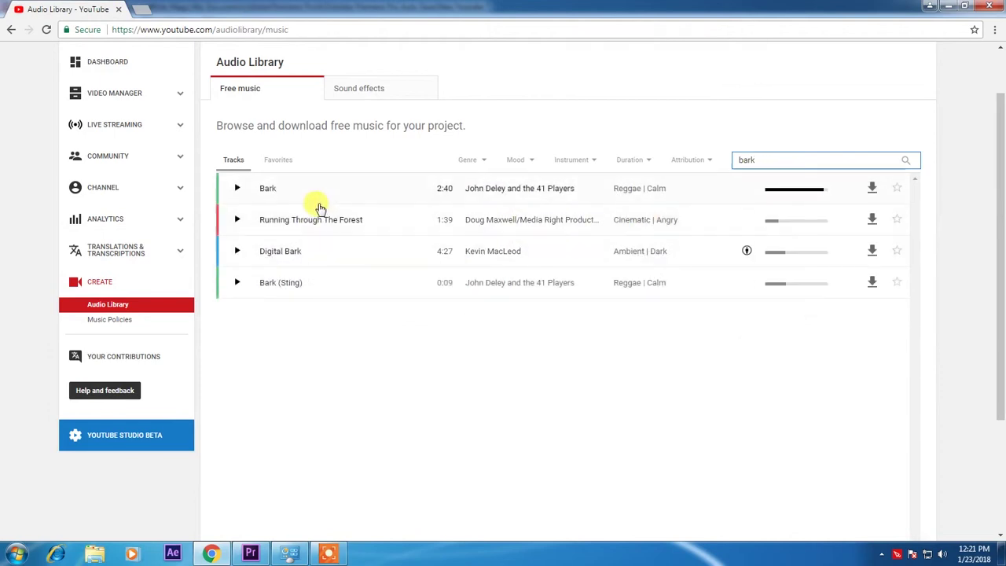
left_click(237, 189)
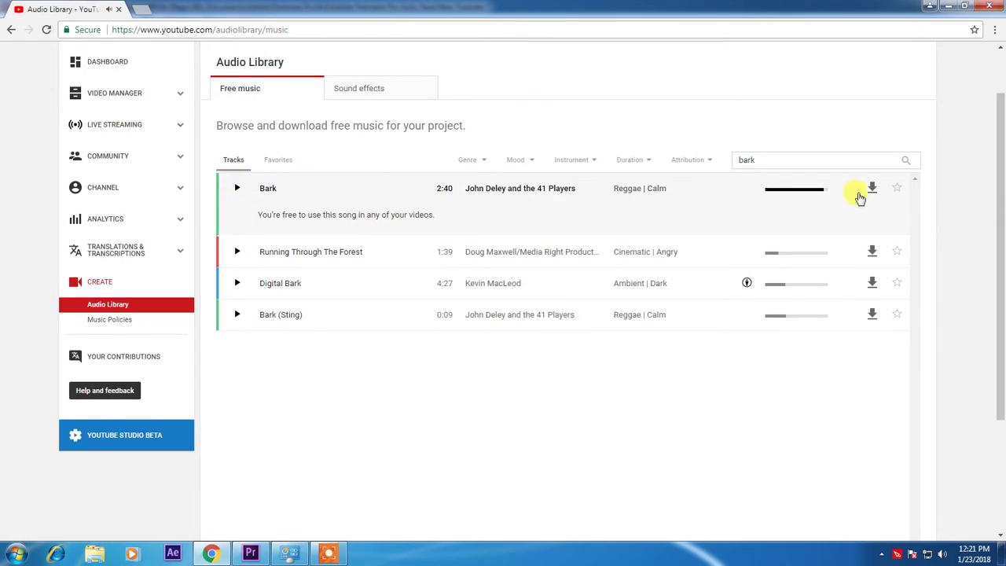
Download the Bark track and place its file Bark (1).mp3 on audio track A2 in Premiere Pro, starting right after the intro.
left_click(871, 188)
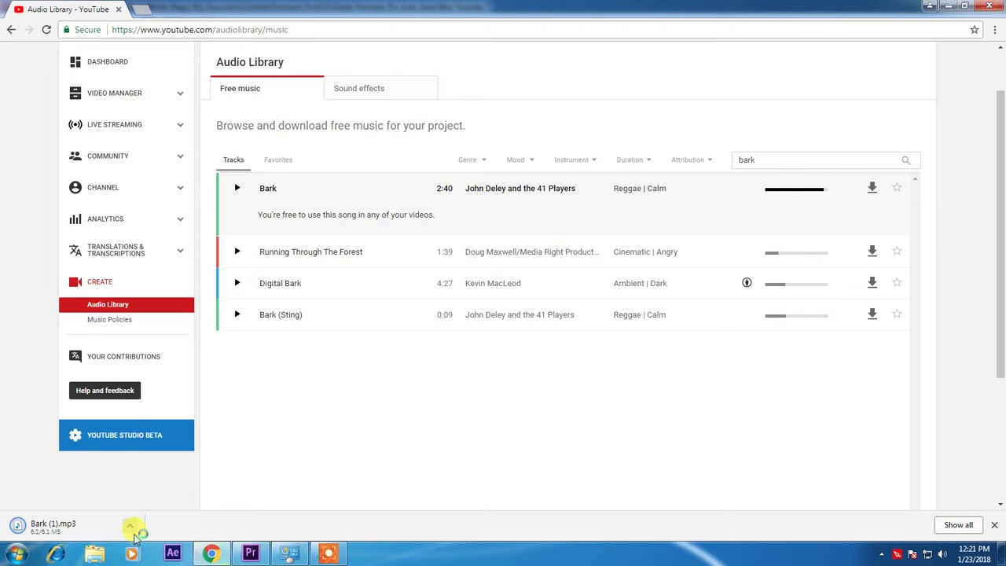
left_click(131, 527)
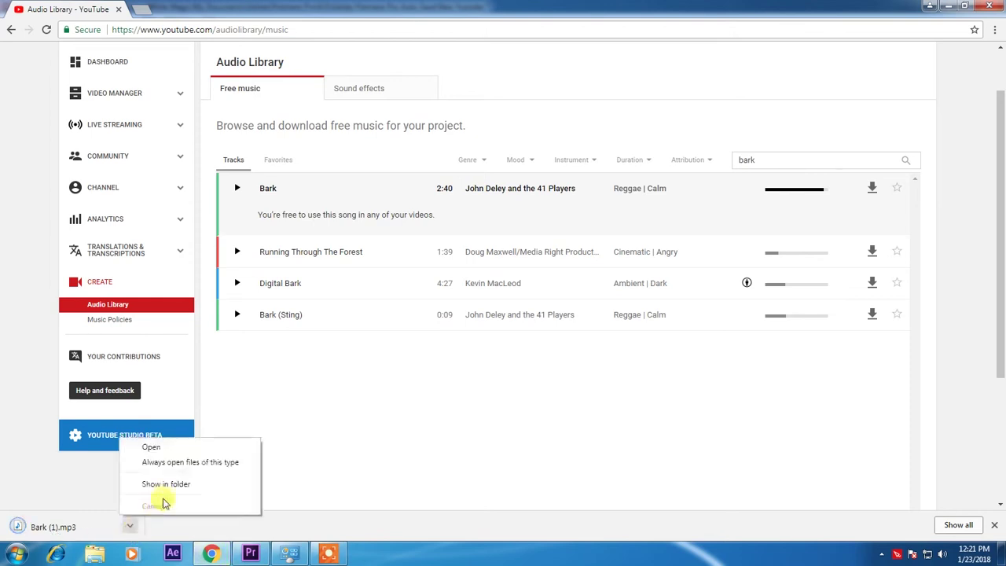
left_click(166, 480)
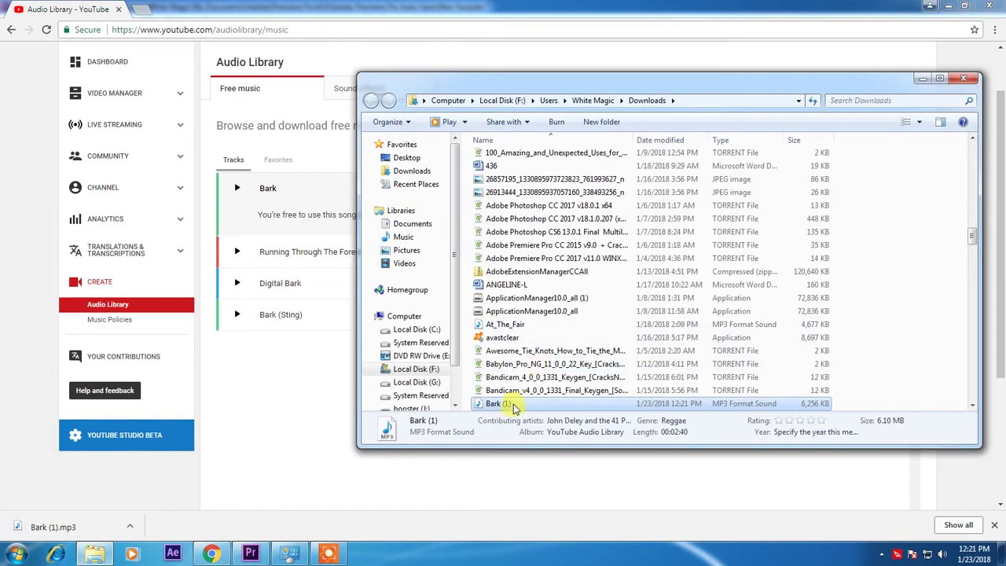
left_click_drag(515, 406, 476, 465)
Play the sequence from the end of the intro and lower the Audio 2 music level to about -22.9 dB.
left_click_drag(477, 369, 474, 368)
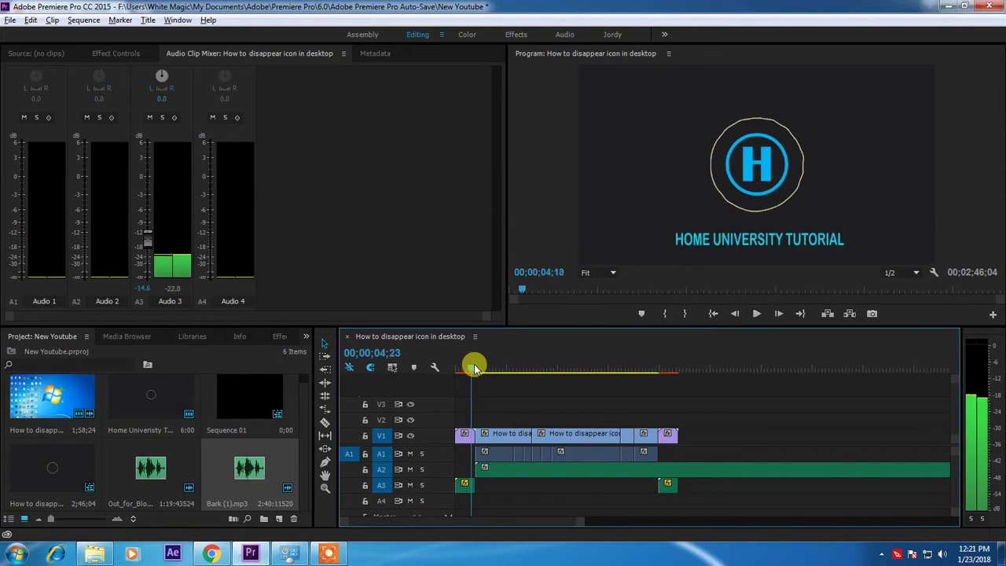
key("space")
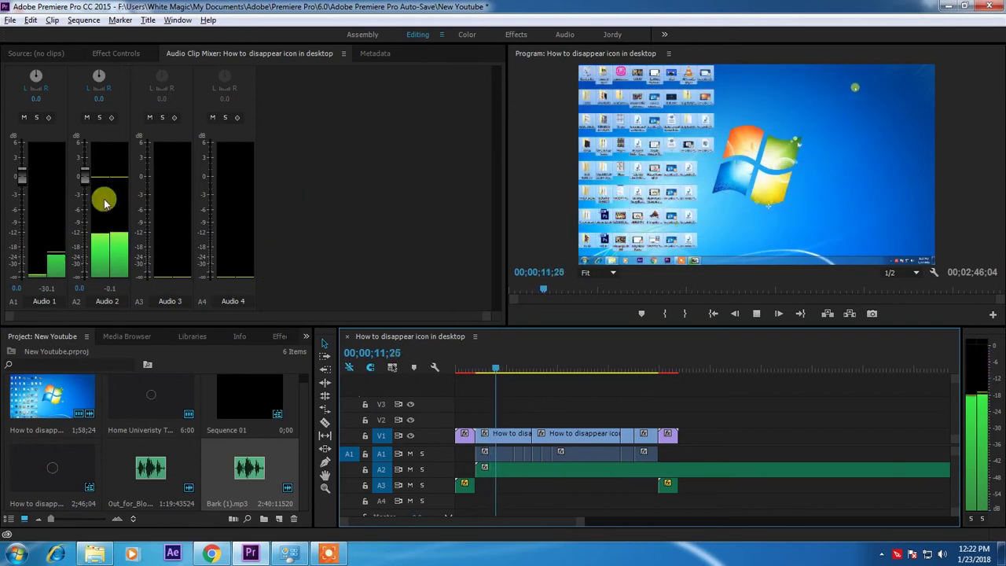
left_click_drag(85, 175, 86, 198)
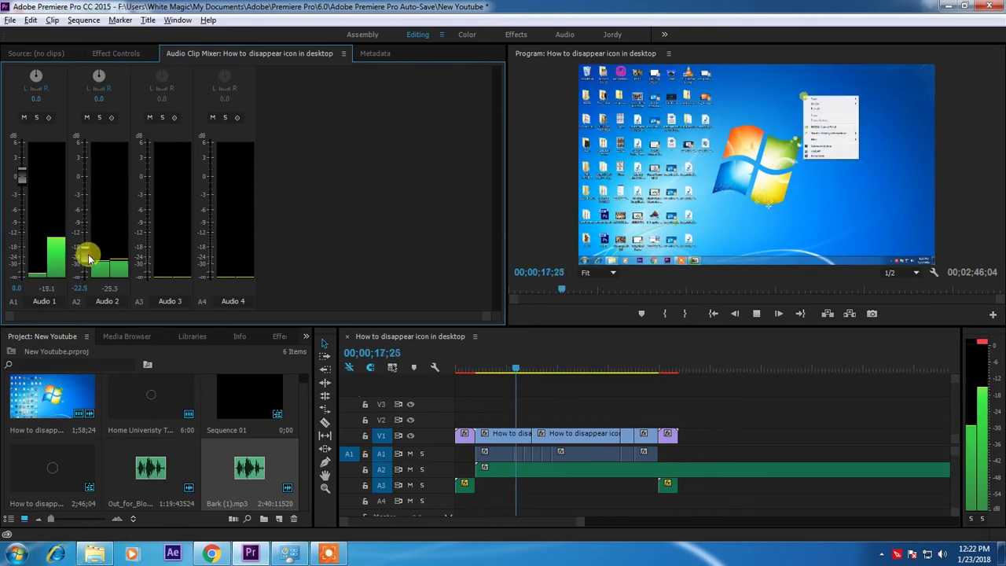
left_click_drag(521, 366, 474, 366)
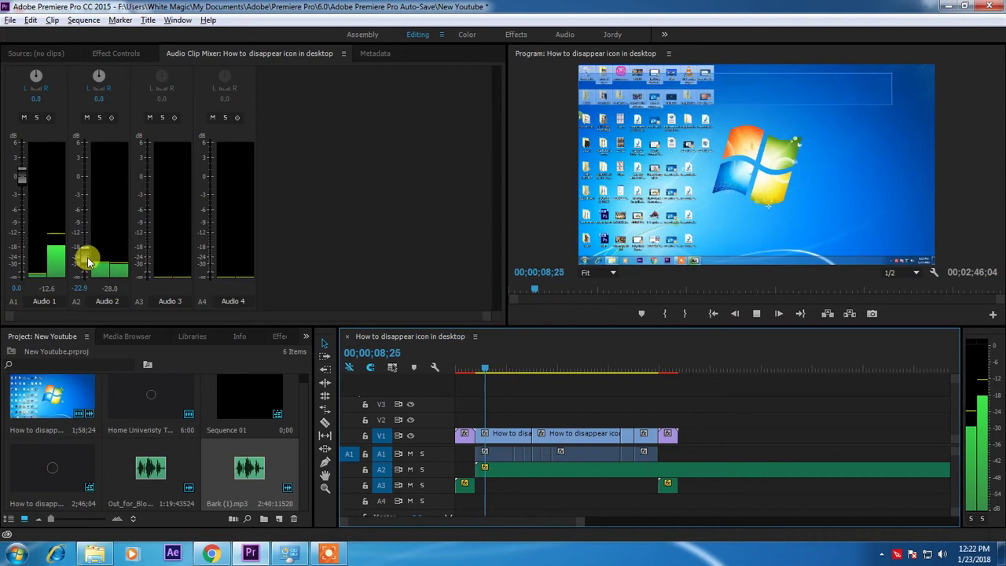
Trim the end of the music clip on A2 so it stops with the main video, where the outro begins.
left_click_drag(576, 518, 692, 516)
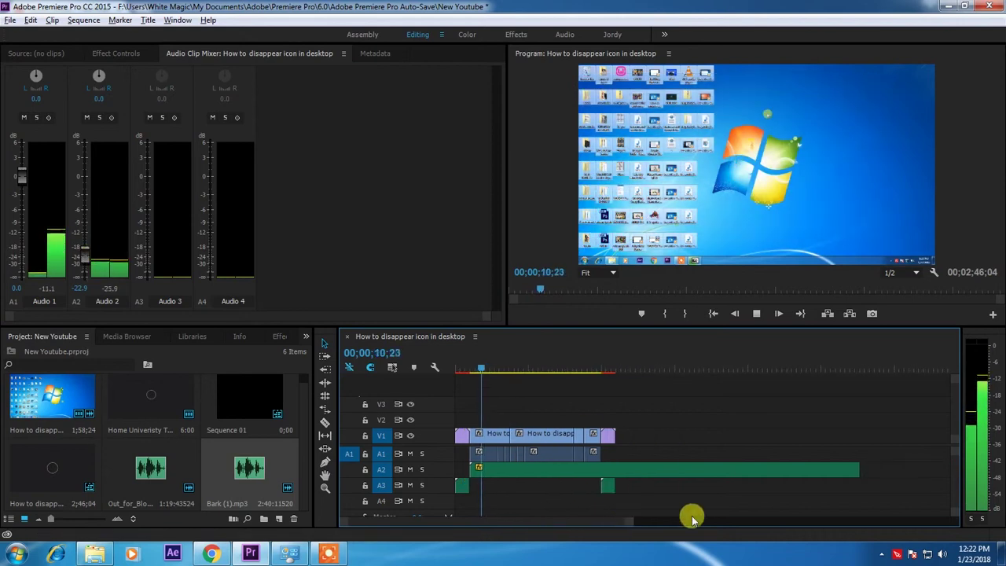
left_click_drag(862, 470, 669, 476)
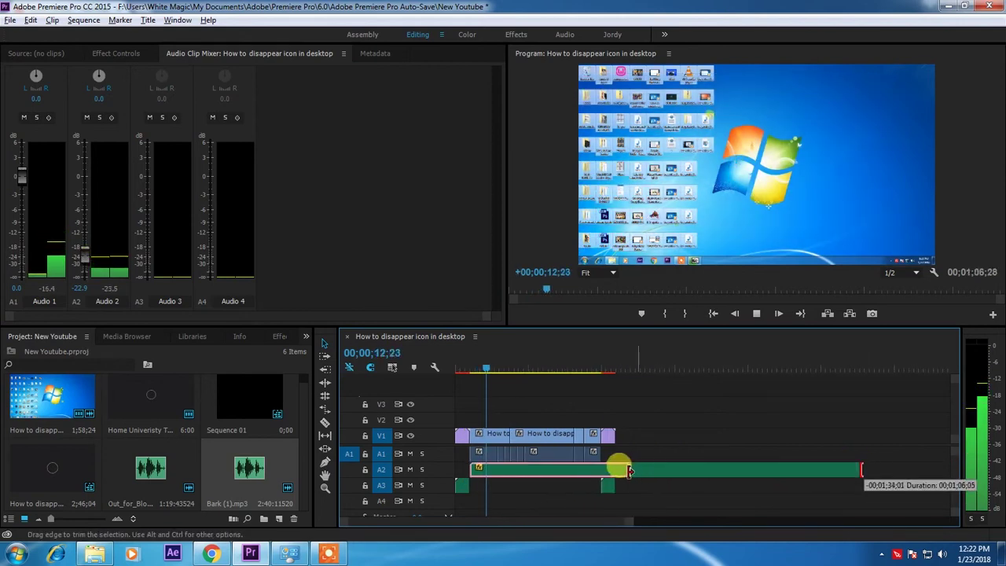
left_click_drag(605, 469, 605, 470)
left_click_drag(620, 521, 559, 521)
Search the effects for "expo" and apply Exponential Fade to the end of the intro audio on A3 and the start of the A2 music.
left_click(275, 336)
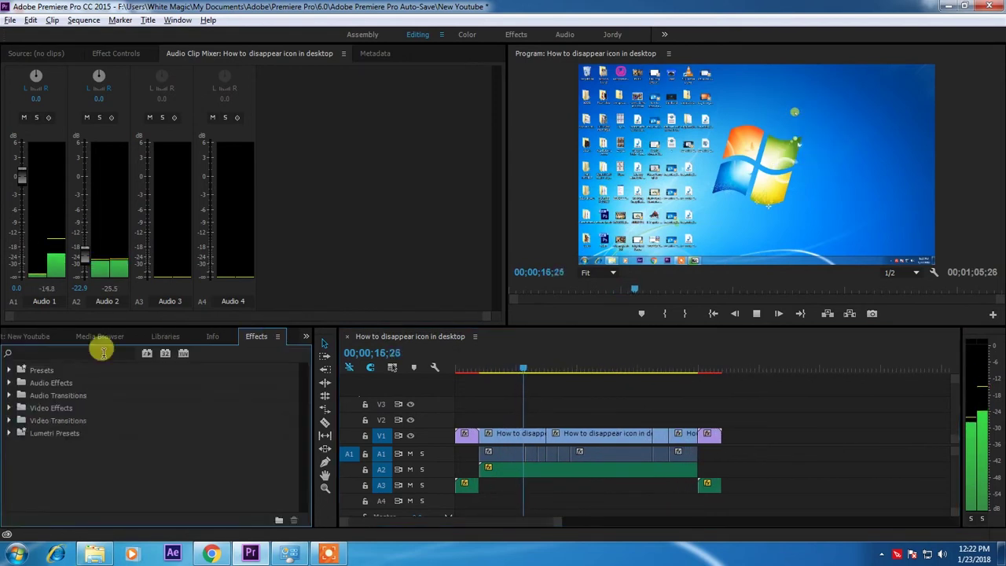
left_click(68, 353)
type("e")
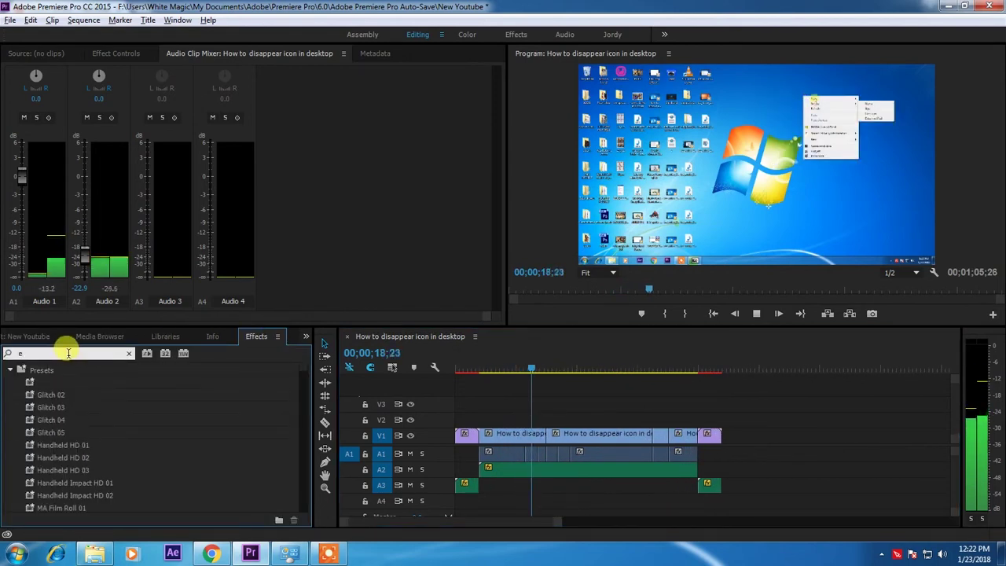
type("xpo")
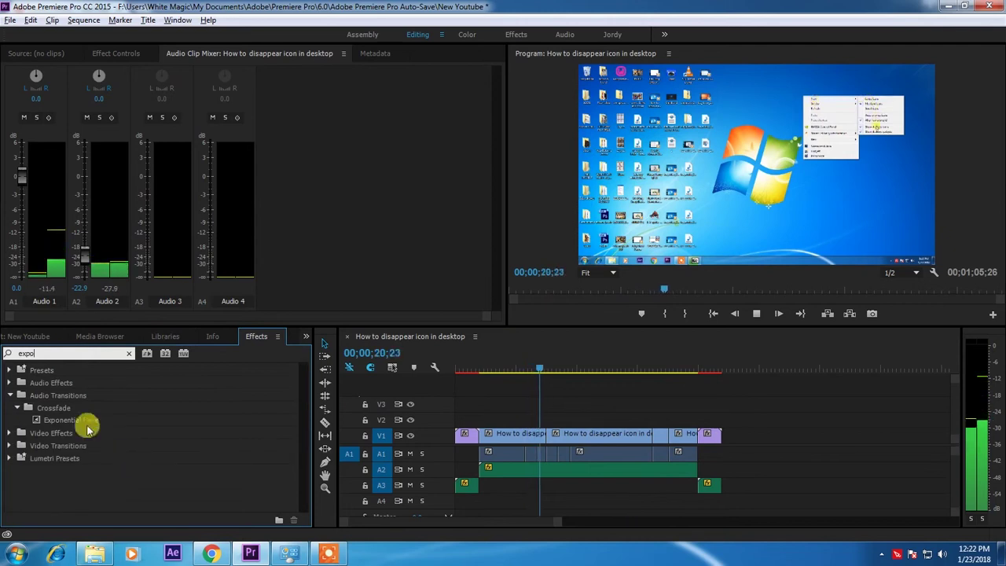
left_click_drag(87, 424, 226, 444)
left_click_drag(478, 489, 461, 478)
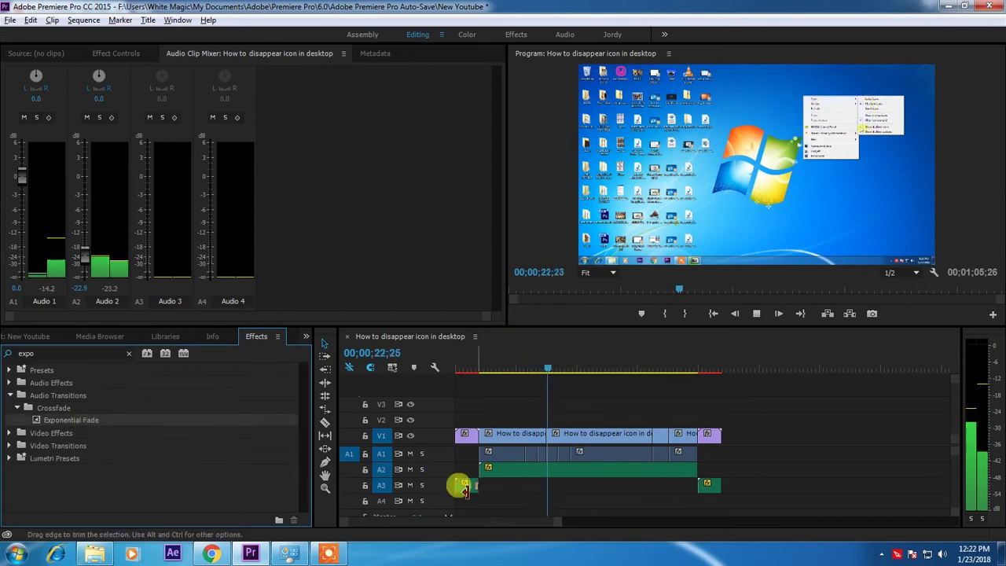
left_click_drag(131, 416, 482, 471)
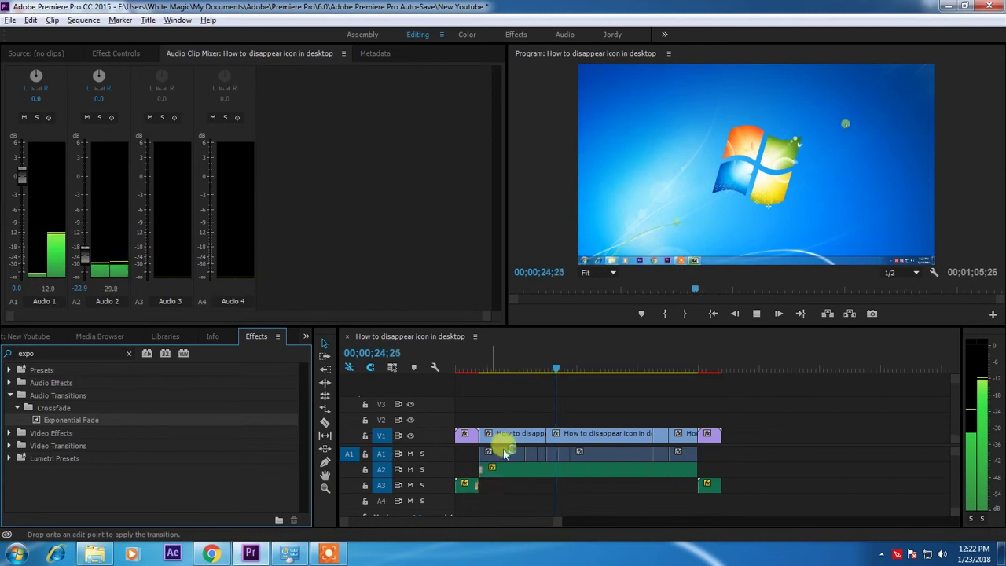
Play the sequence across the change from intro to main video to check the audio fades.
left_click_drag(554, 368, 478, 373)
key("space")
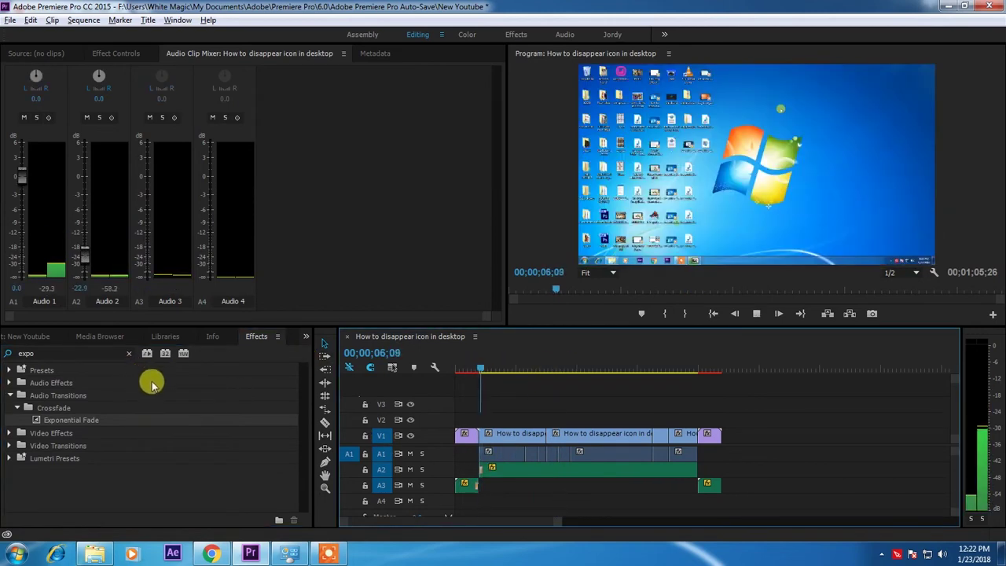
left_click_drag(486, 373, 473, 368)
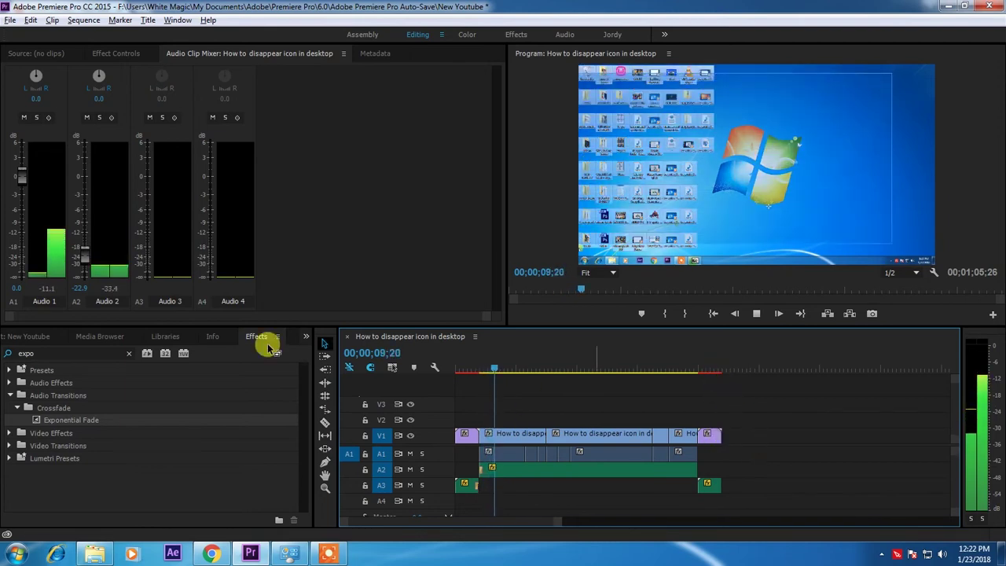
Switch to the Audio Library in Chrome, search the sound effects for "magic" and download Magic Chime.
left_click(66, 336)
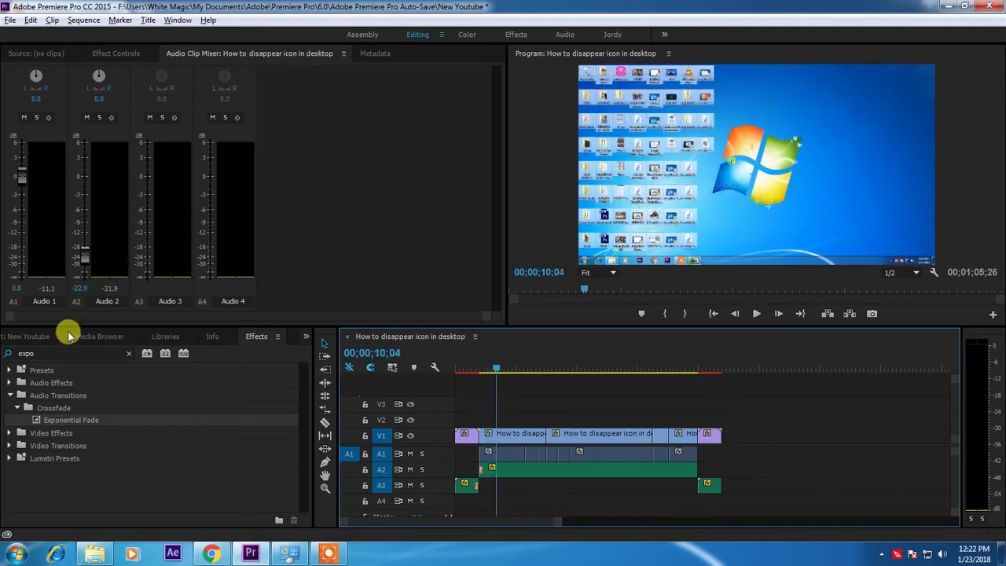
left_click(211, 552)
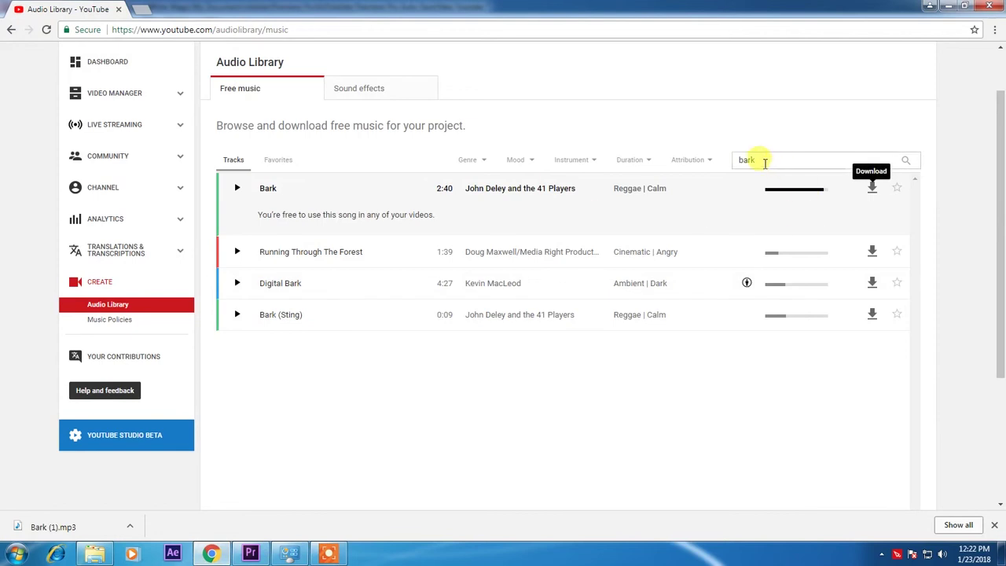
left_click(353, 90)
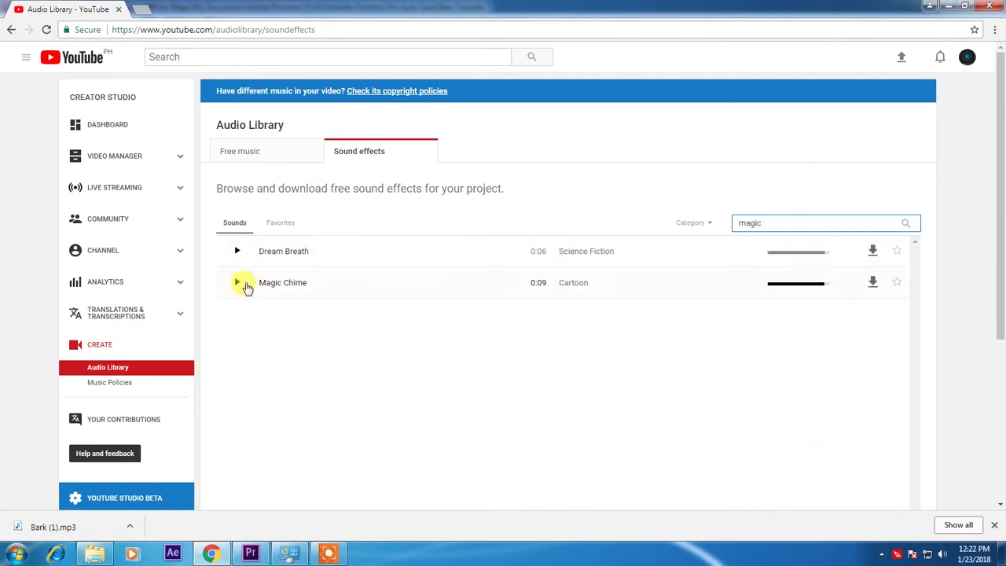
left_click(872, 282)
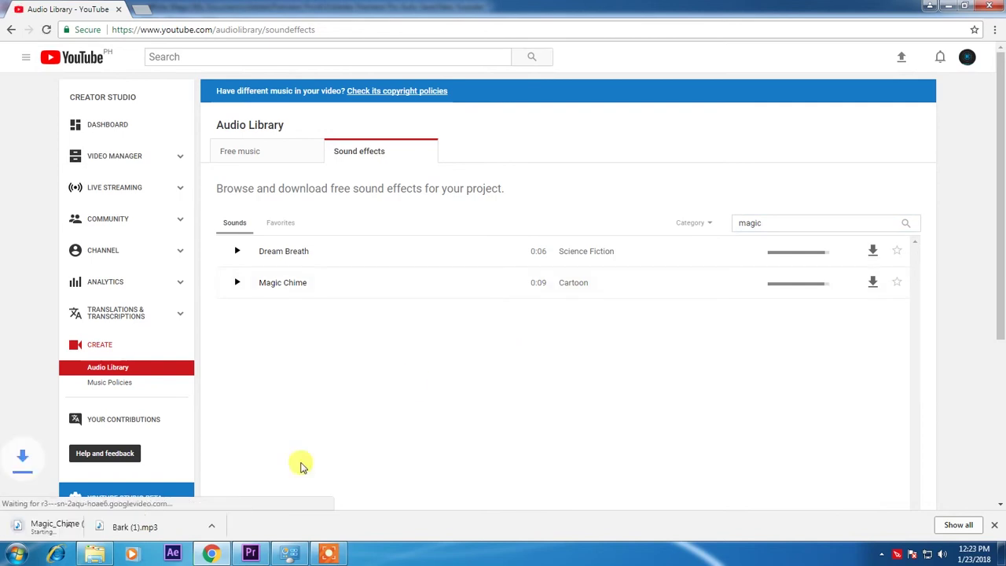
Return to Premiere Pro, play up to 00;00;25;05, just after the desktop icons disappear, and enlarge the timeline area.
left_click(250, 554)
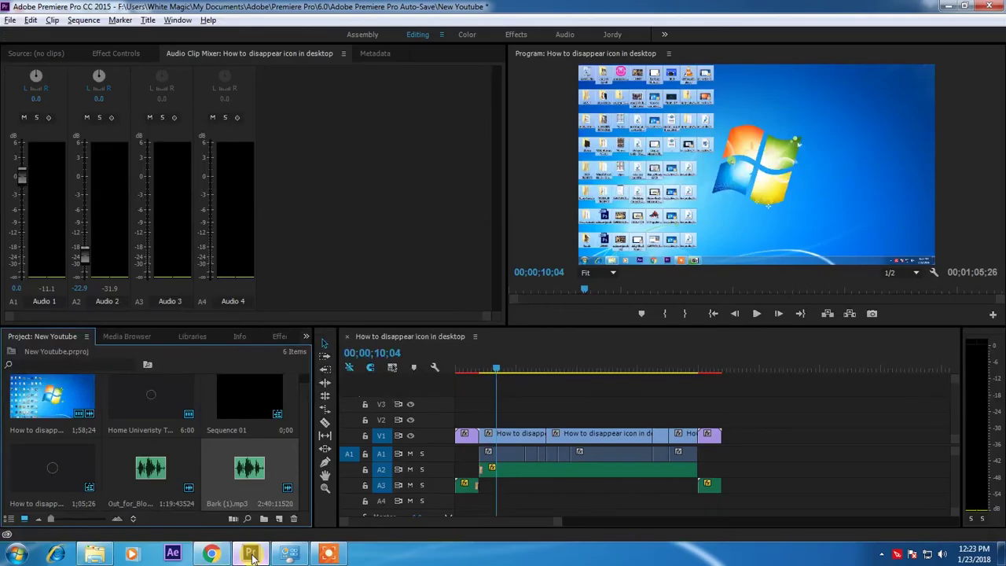
left_click(586, 364)
left_click(756, 314)
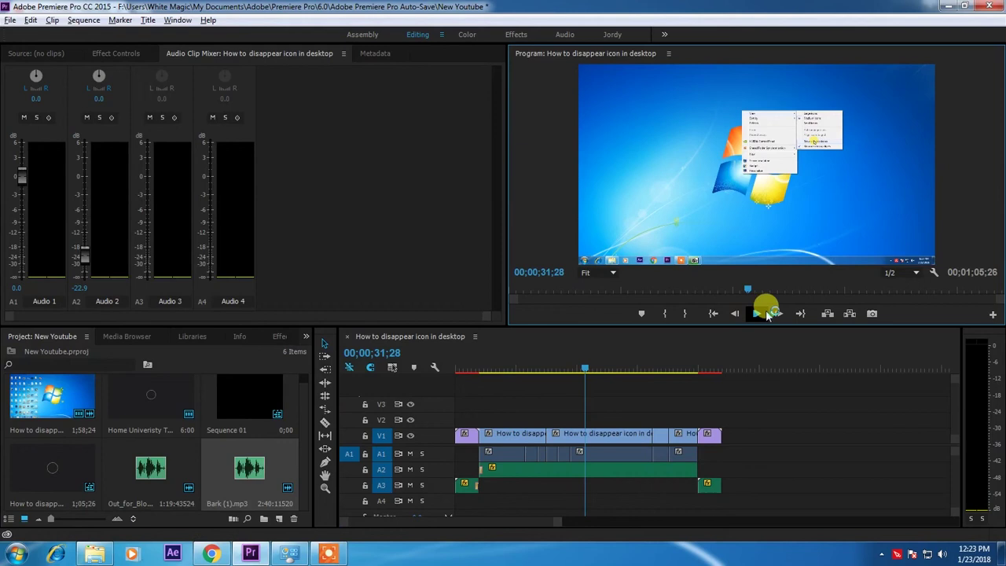
left_click(534, 366)
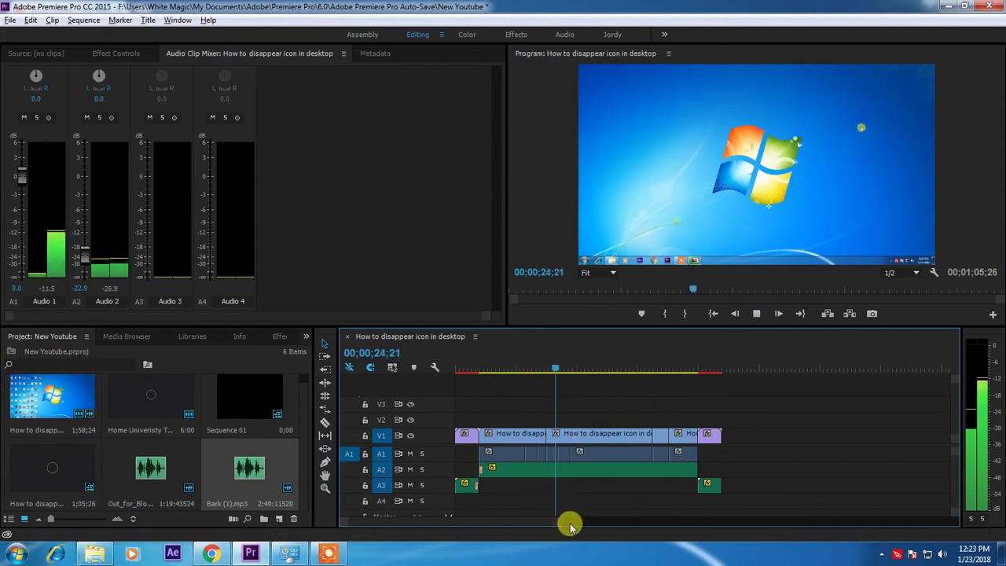
key("space")
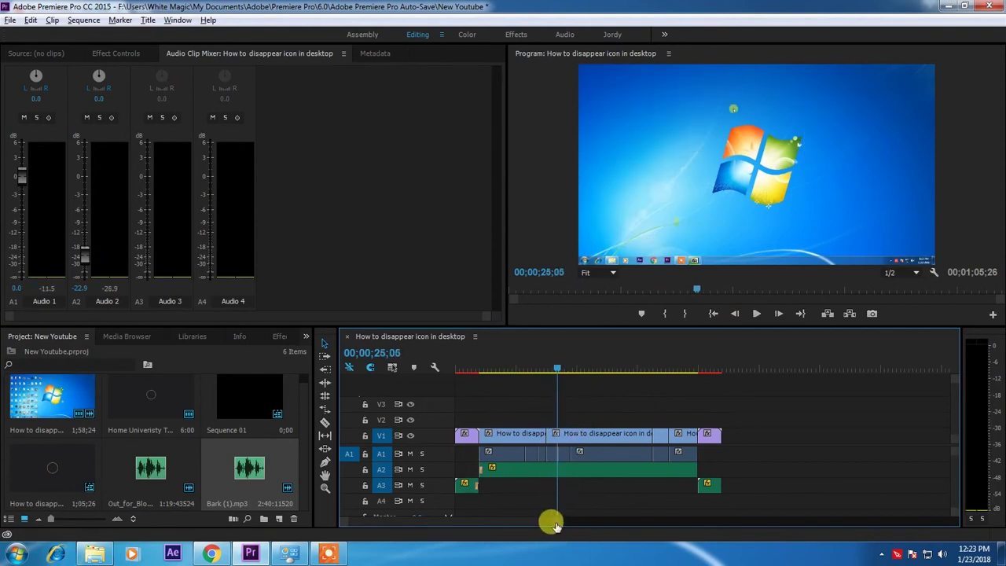
left_click_drag(557, 521, 571, 521)
left_click_drag(686, 322, 696, 224)
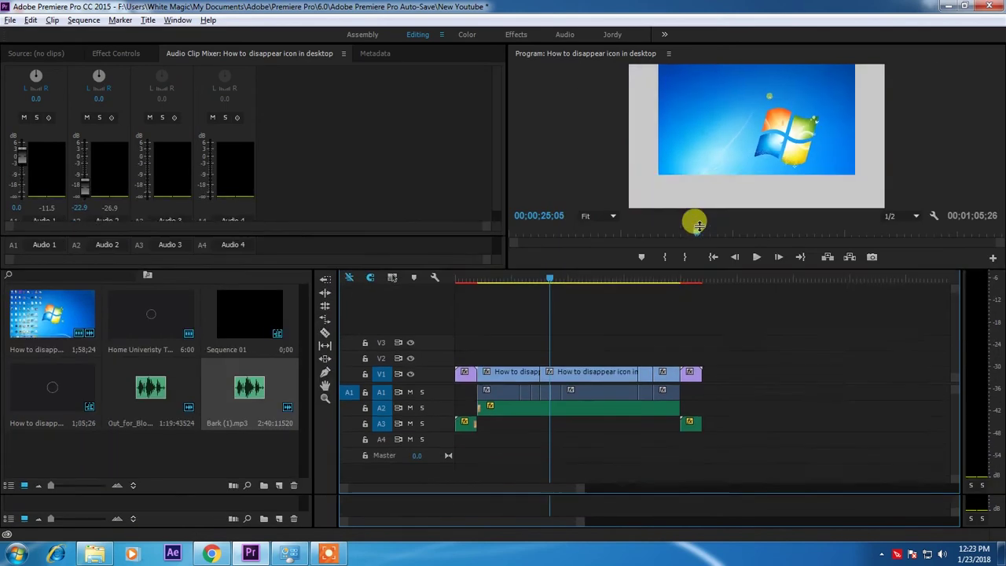
Import the downloaded Magic_Chime (1).mp3 from its folder and place a shortened clip of it on A3 where the desktop icons disappear.
left_click(211, 554)
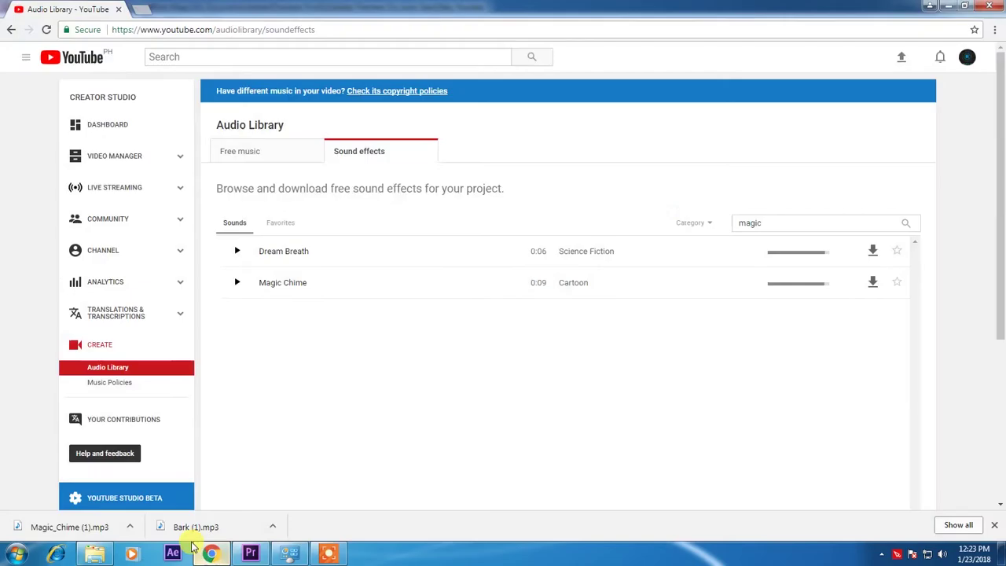
left_click(130, 526)
left_click(192, 483)
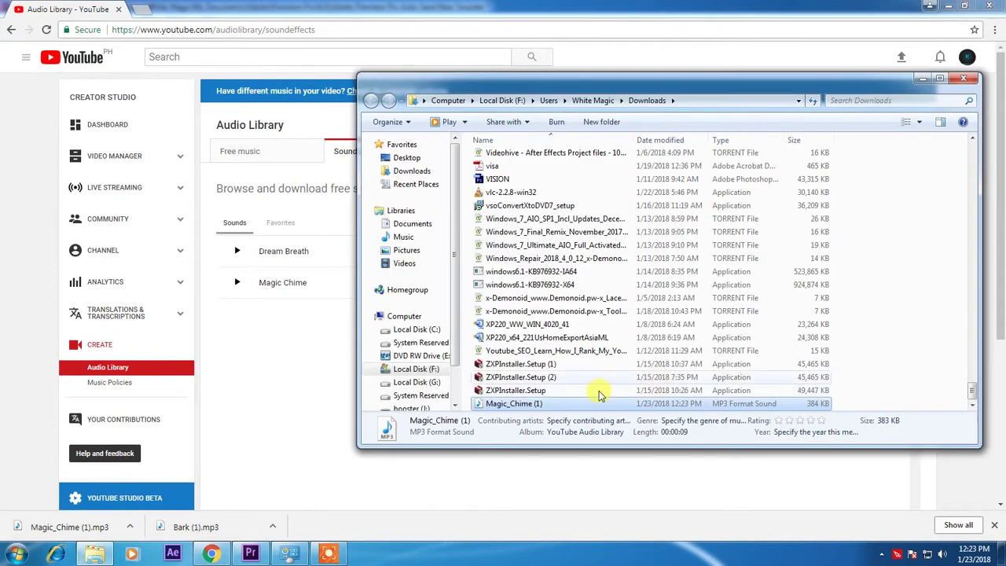
left_click_drag(546, 405, 224, 482)
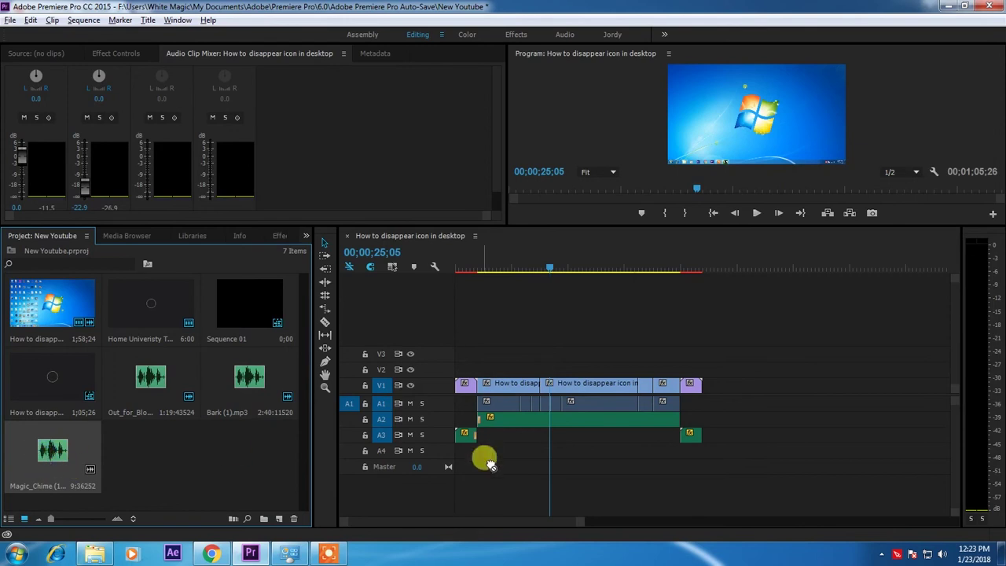
left_click_drag(487, 462, 547, 438)
Play the sequence from 00;00;22;28 to check how the chime fits the disappearing icons.
key("space")
left_click(542, 267)
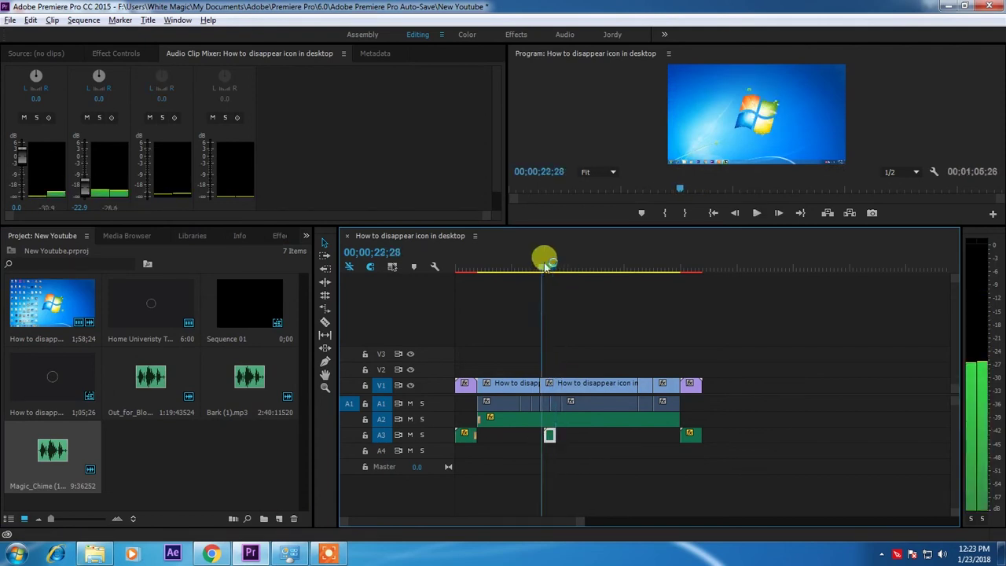
key("space")
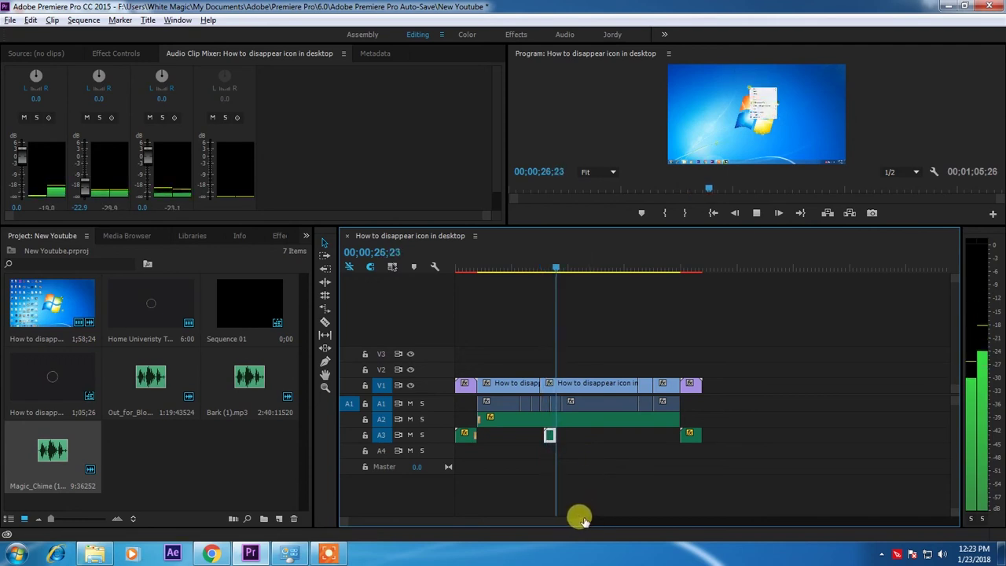
Play the end of the main video and apply Exponential Fade to the end of the music clip on A2.
left_click_drag(577, 519, 548, 522)
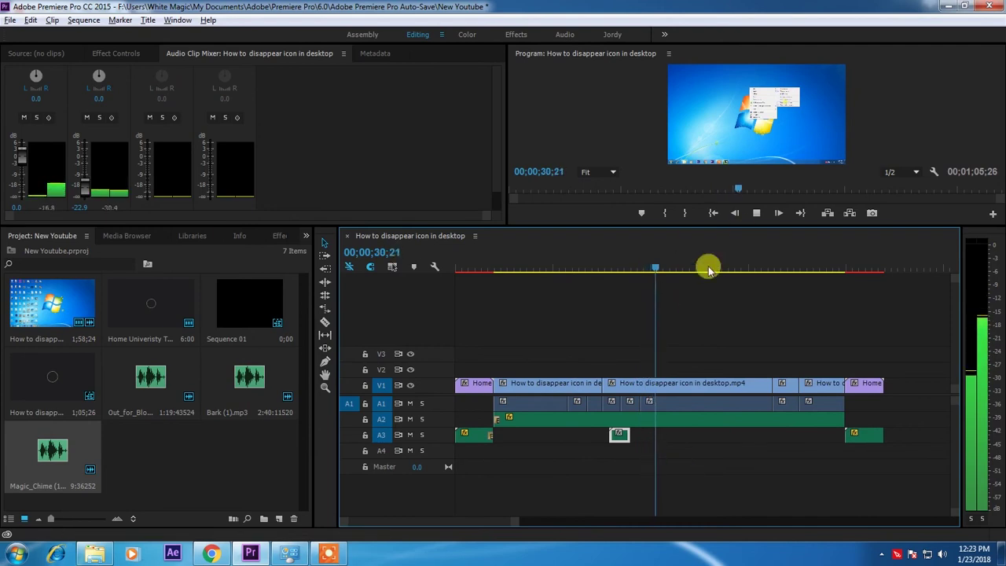
left_click(858, 273)
left_click_drag(859, 267, 830, 269)
key("space")
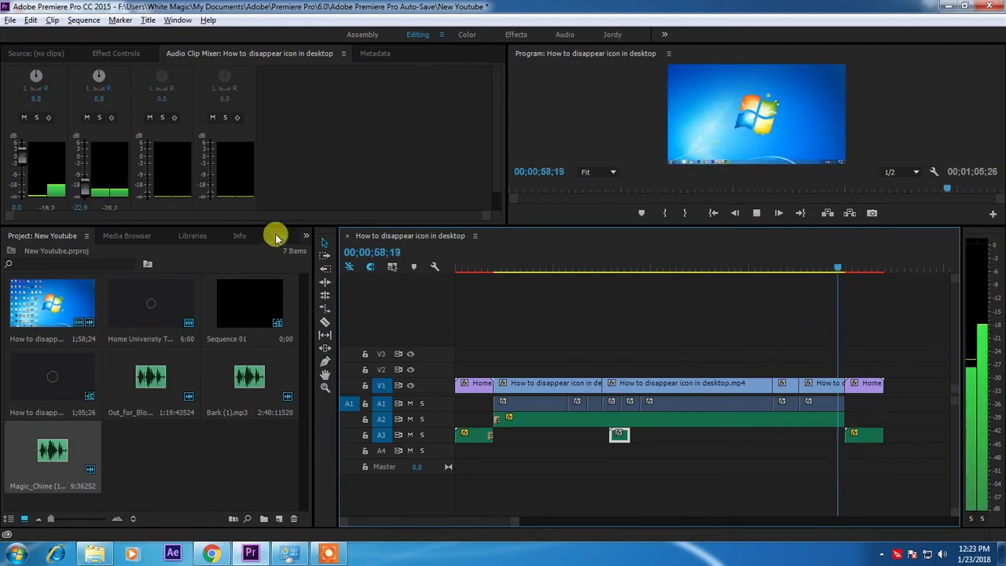
left_click(278, 235)
left_click_drag(79, 319, 695, 397)
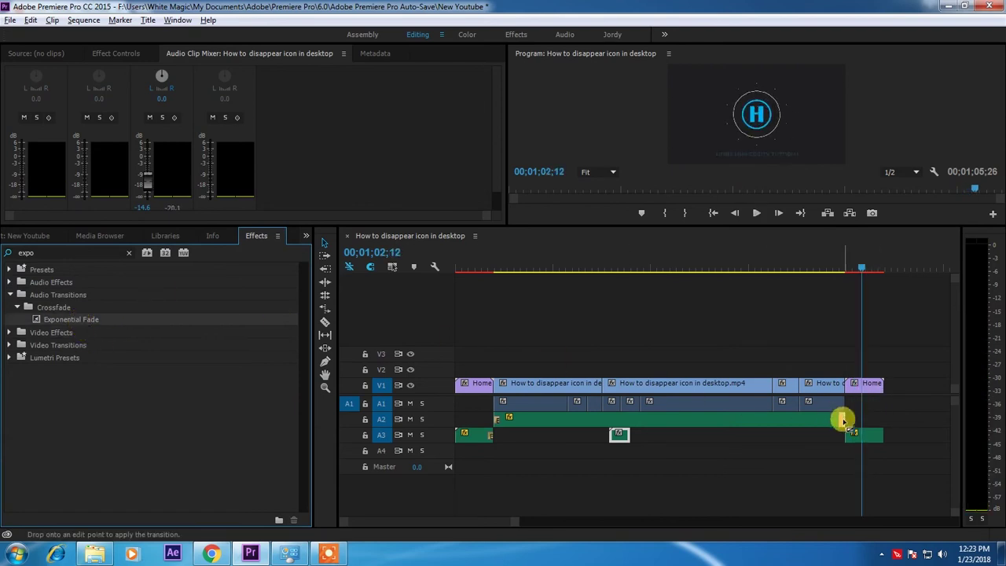
left_click_drag(843, 420, 844, 419)
Play the change from the main video to the outro to check the music's fade-out.
left_click(847, 269)
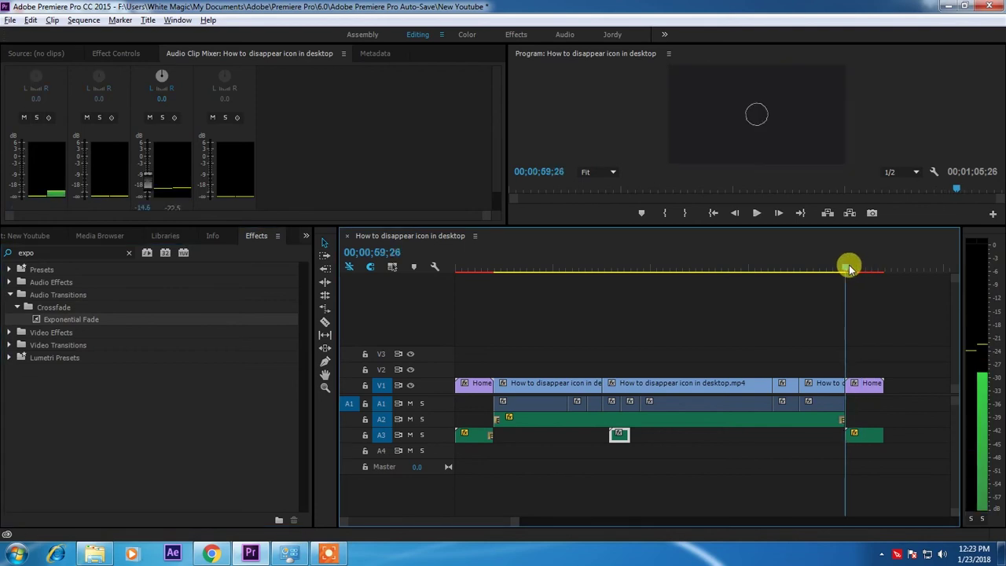
key("space")
left_click(842, 270)
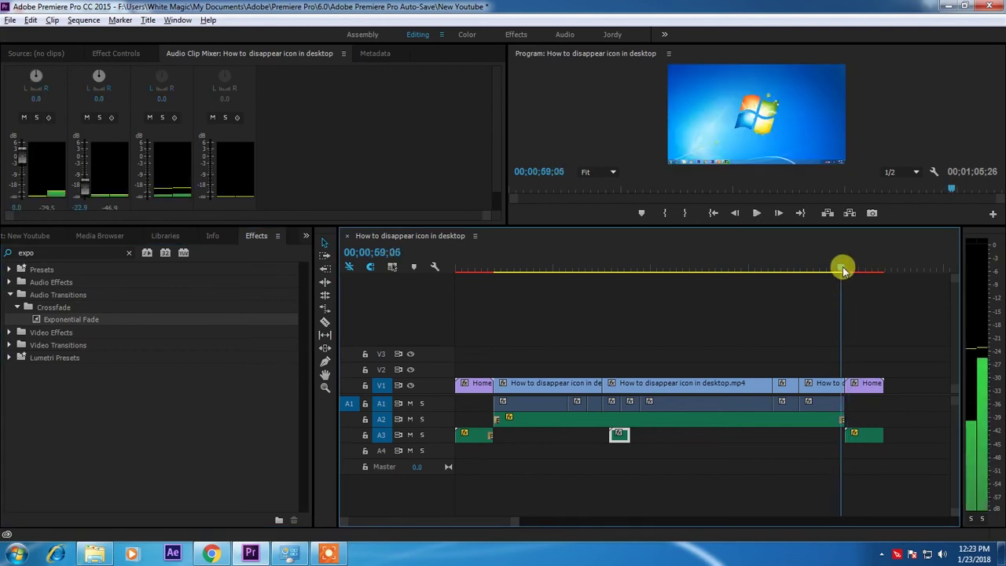
Apply Exponential Fade to the end of the last audio clip on A1 and play the outro to its end.
key("space")
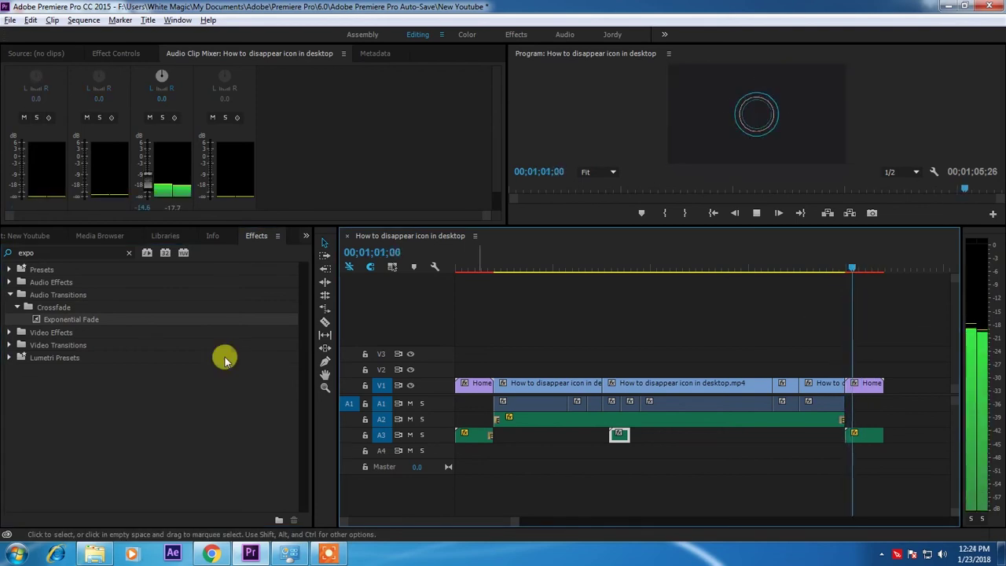
left_click(101, 319)
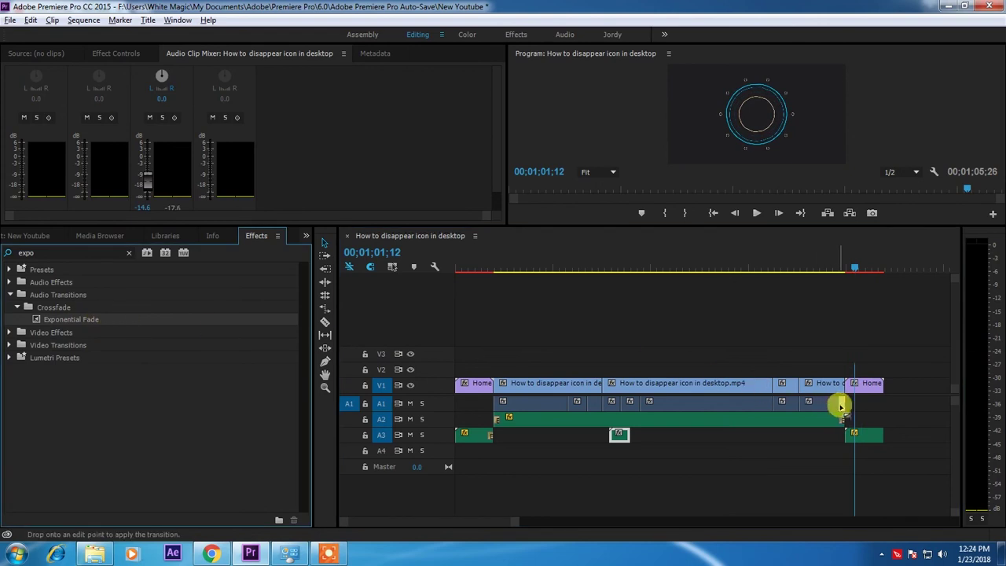
left_click_drag(841, 406, 841, 404)
key("space")
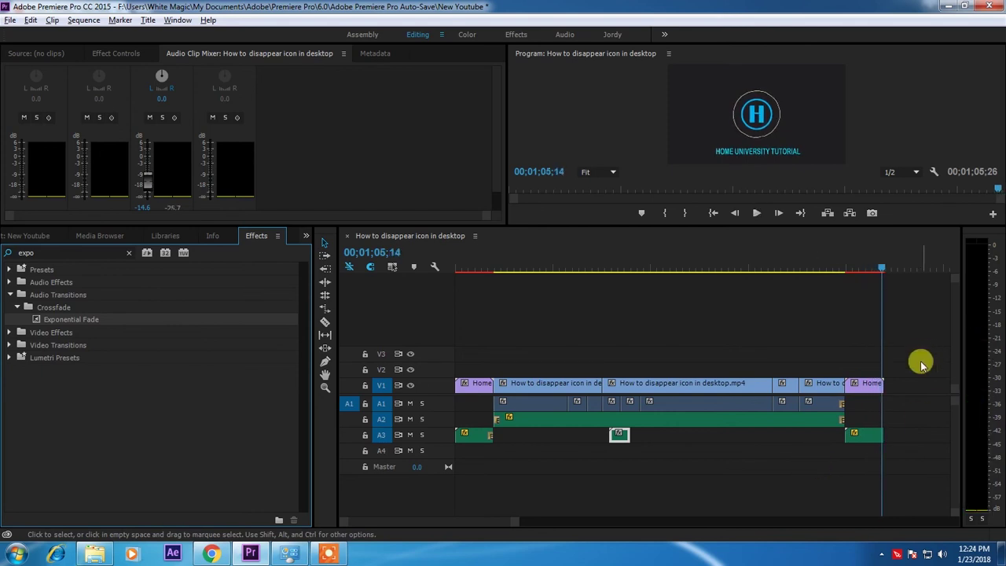
Mark the whole sequence as the export range and export it as How to disappear icon in desktop.mp4 in H.264 with Match Source - High bitrate.
key("x")
left_click(10, 20)
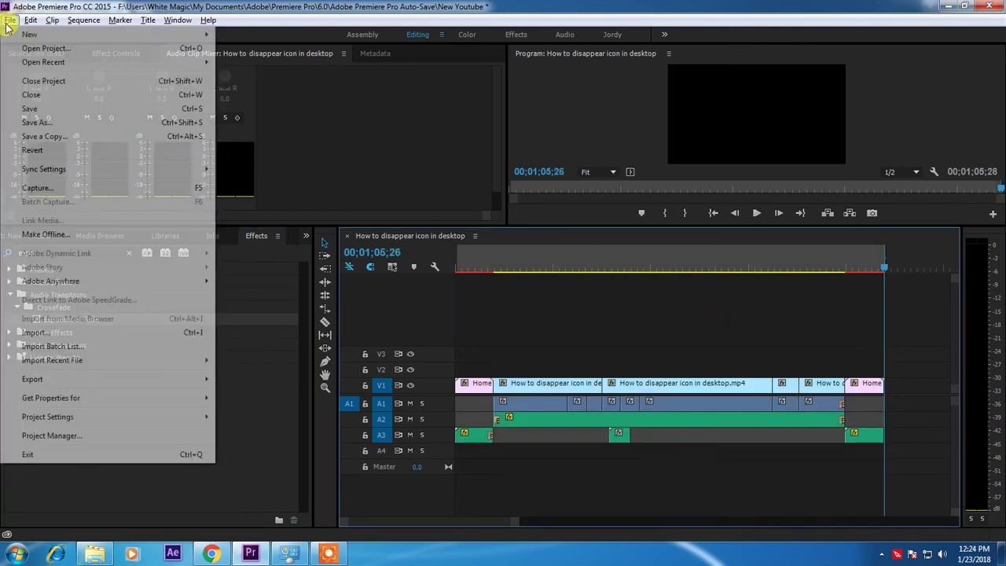
mouse_move(166, 386)
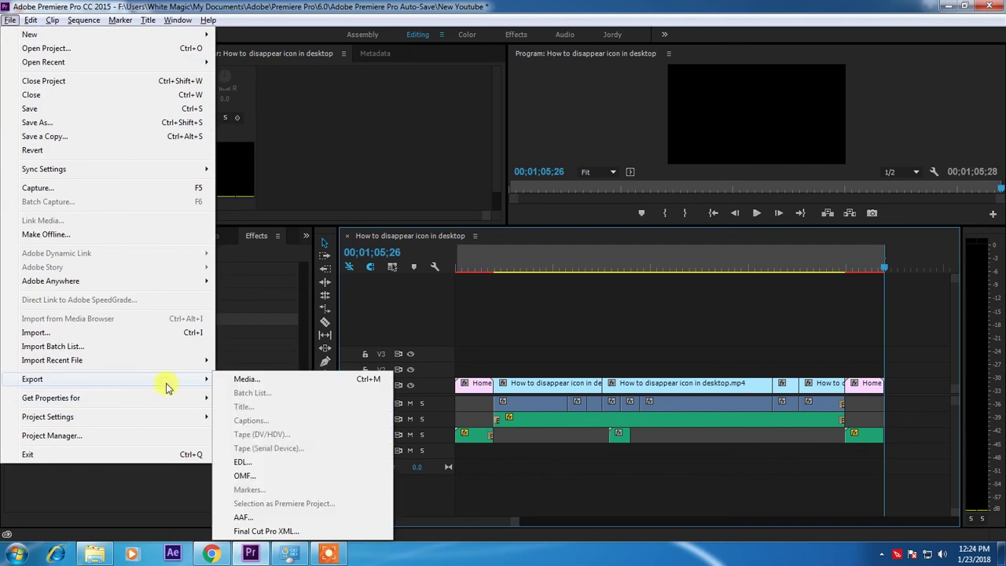
left_click(241, 381)
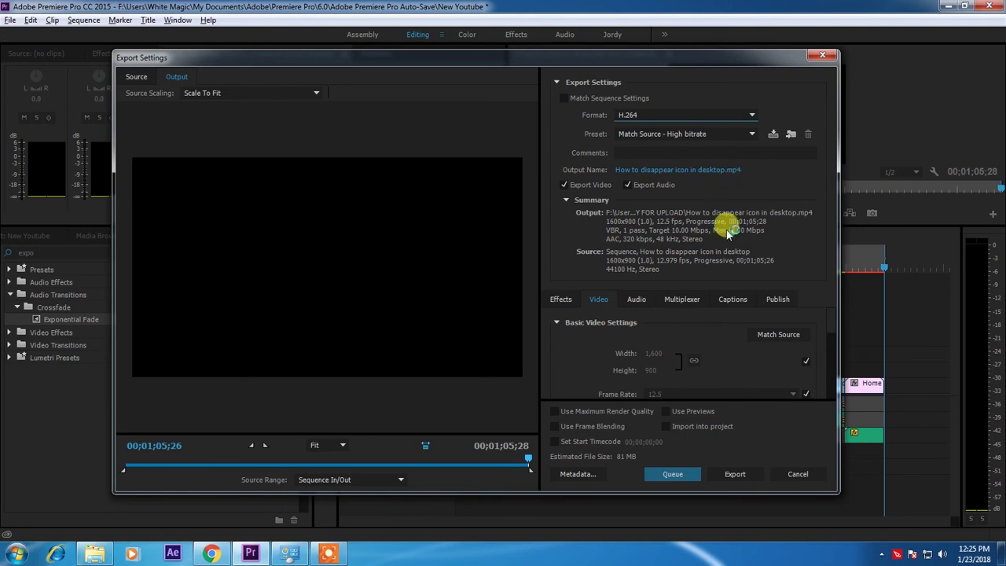
left_click(739, 475)
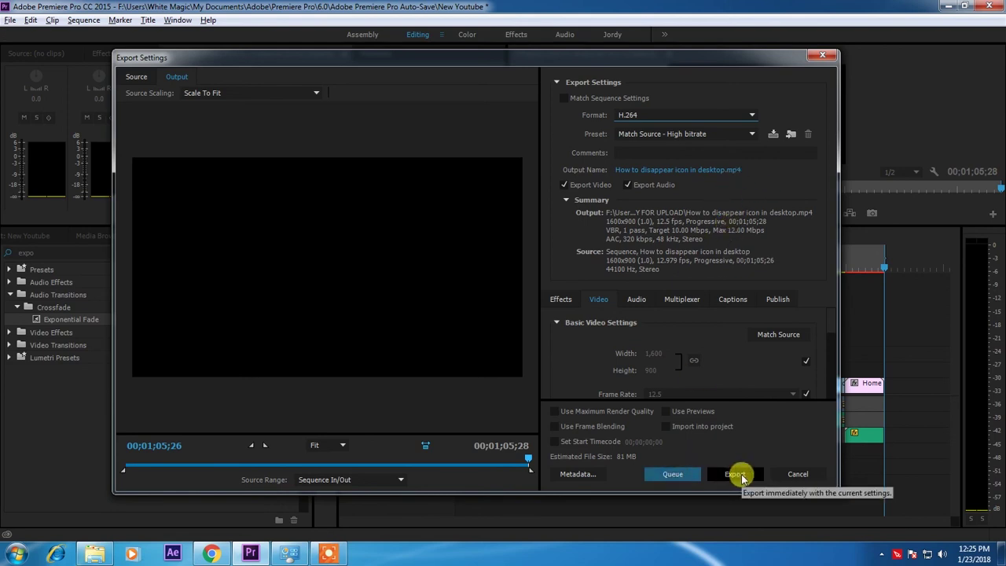